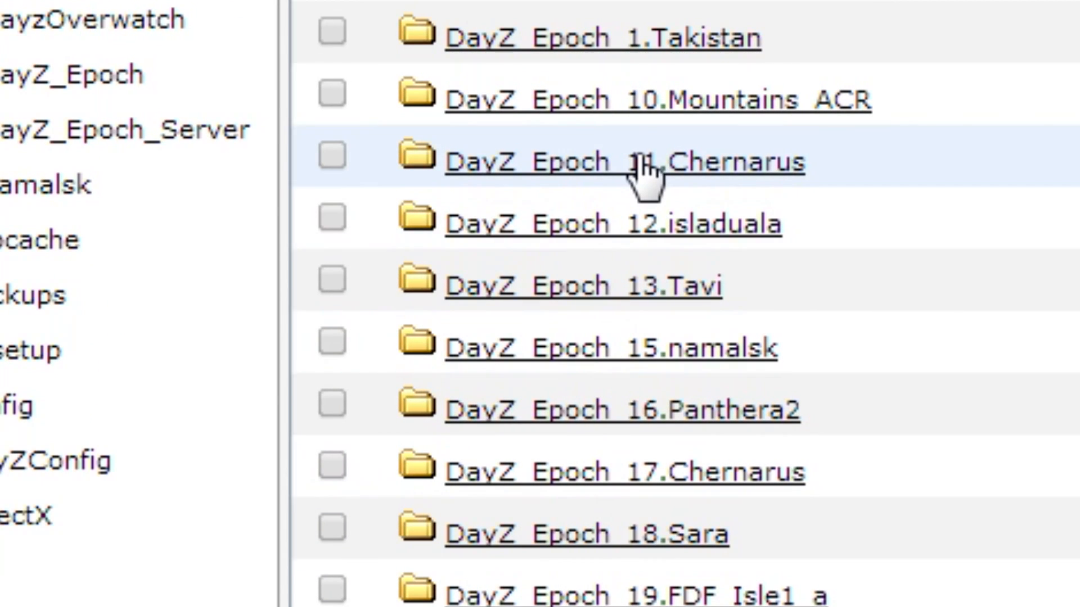
Step: Open server_traders.sqf from the DayZ_Epoch_11.Chernarus mission folder for editing and find the "black market" trader section
left_click(645, 169)
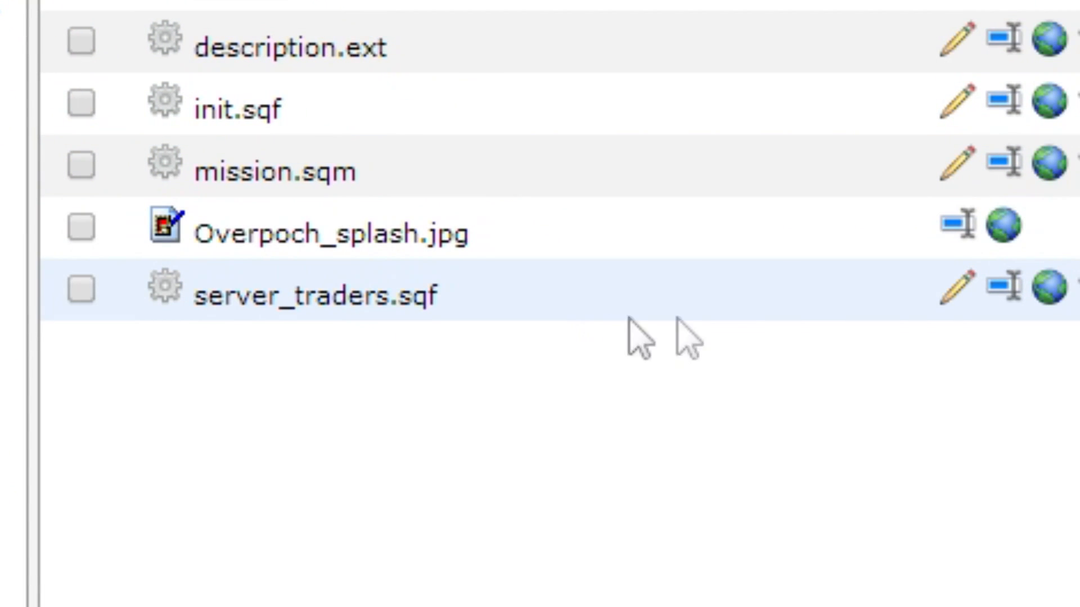
left_click(956, 288)
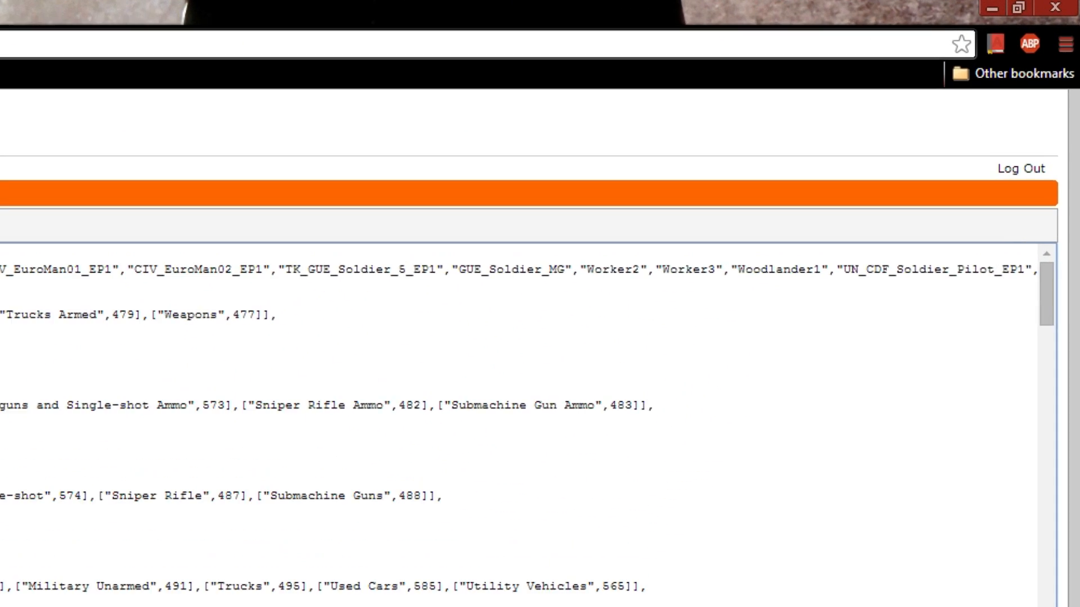
key("ctrl+f")
type("black market")
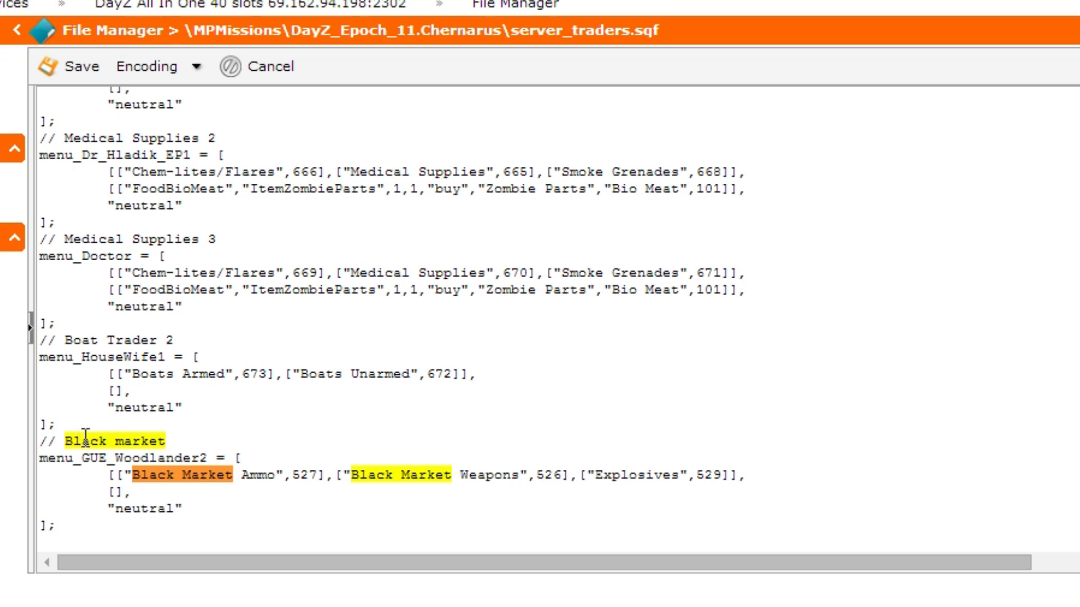
left_click(44, 442)
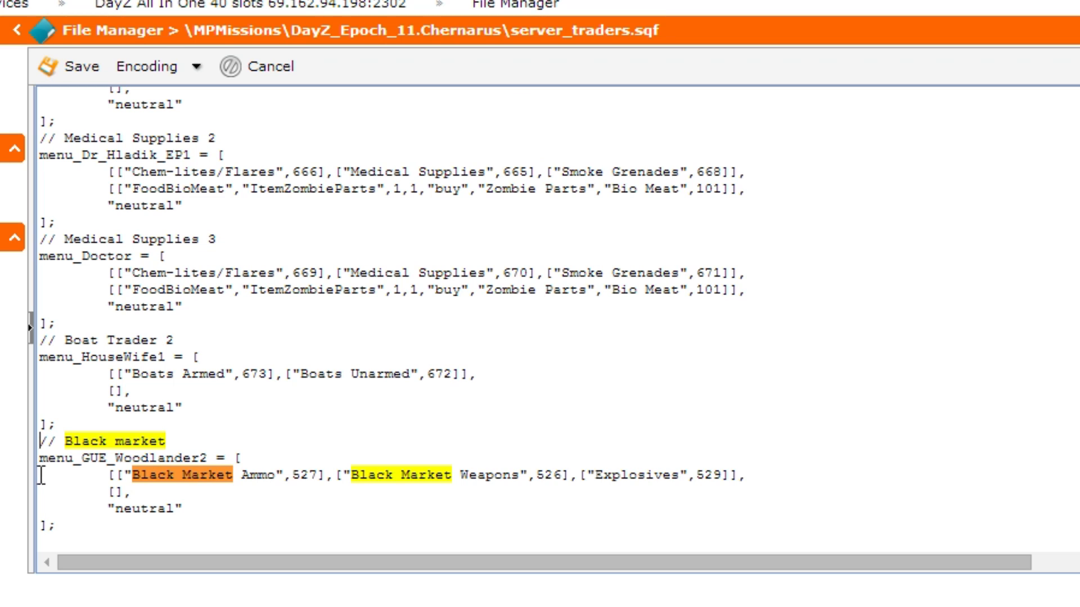
Step: Copy the Black market trader's category line with Ammo 527, Weapons 526 and Explosives 529 into notes.txt in Notepad++, followed by a new line
left_click_drag(108, 475, 766, 475)
key("ctrl+c")
right_click(592, 474)
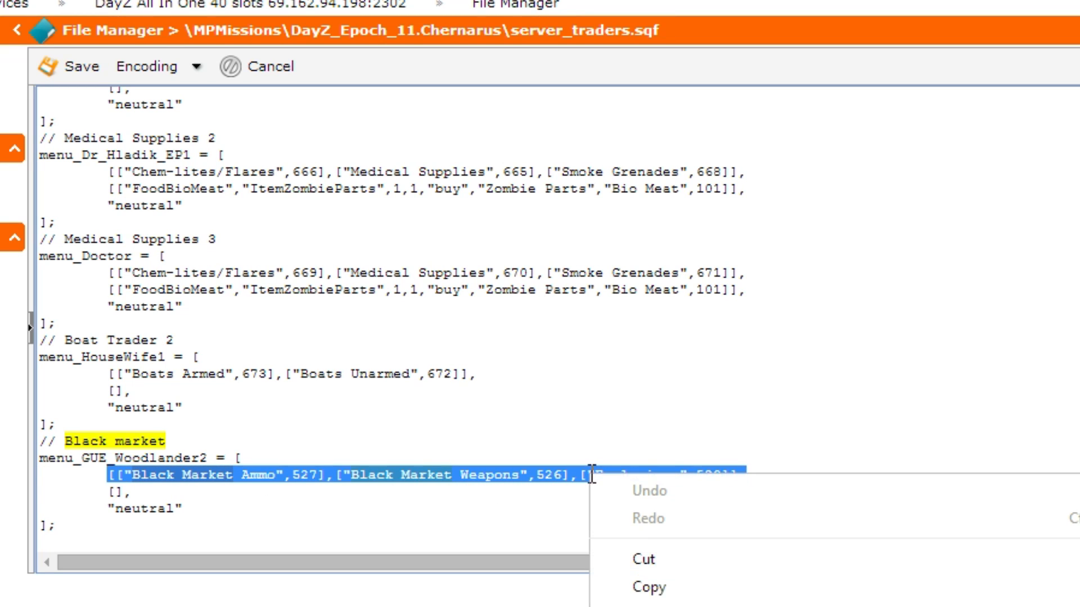
left_click(648, 590)
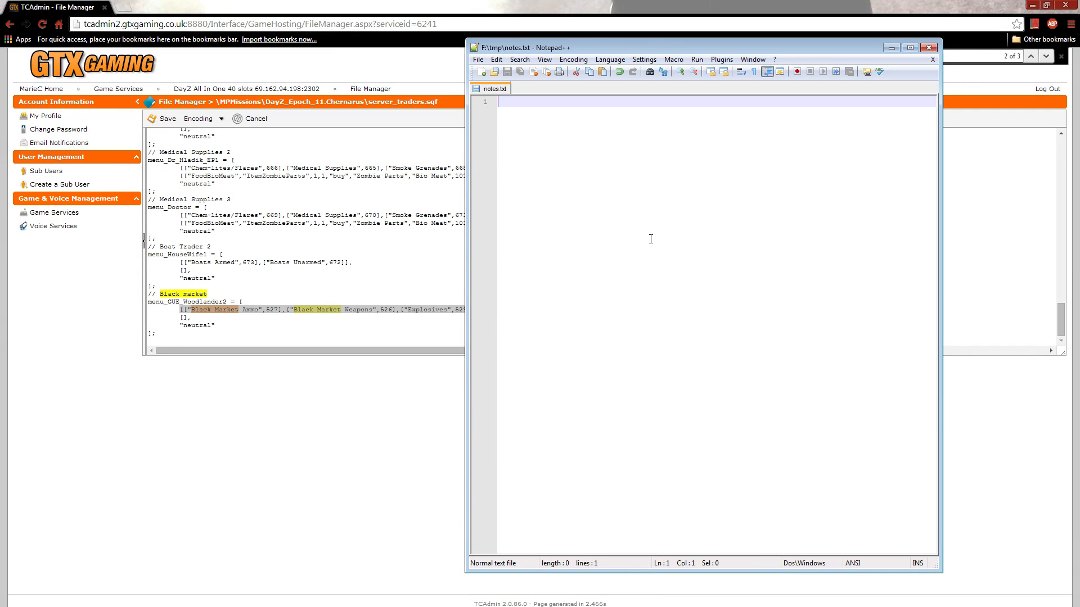
right_click(651, 239)
left_click(670, 277)
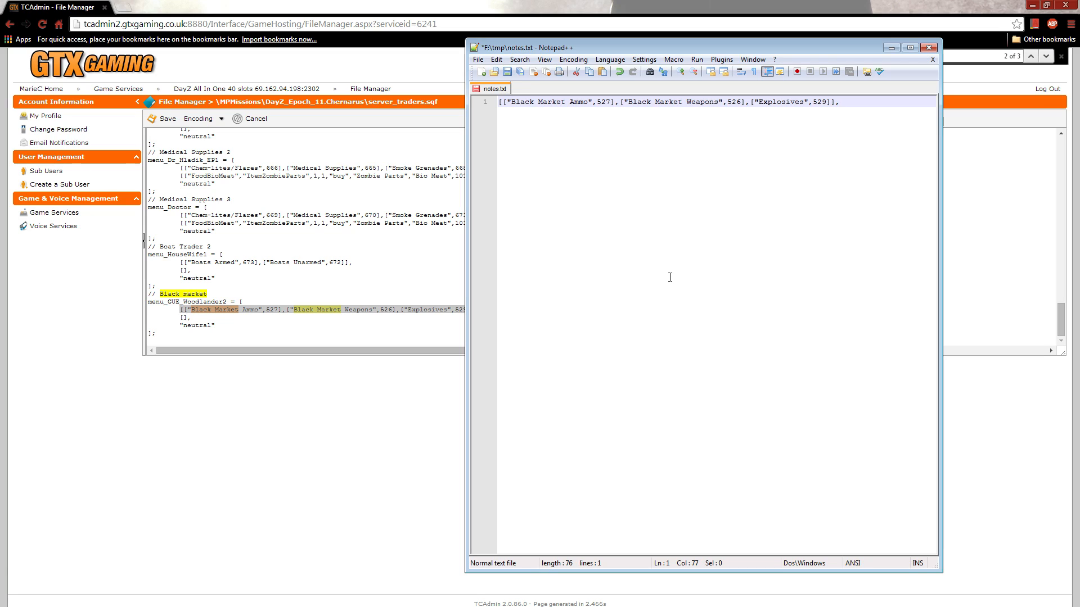
key("Return")
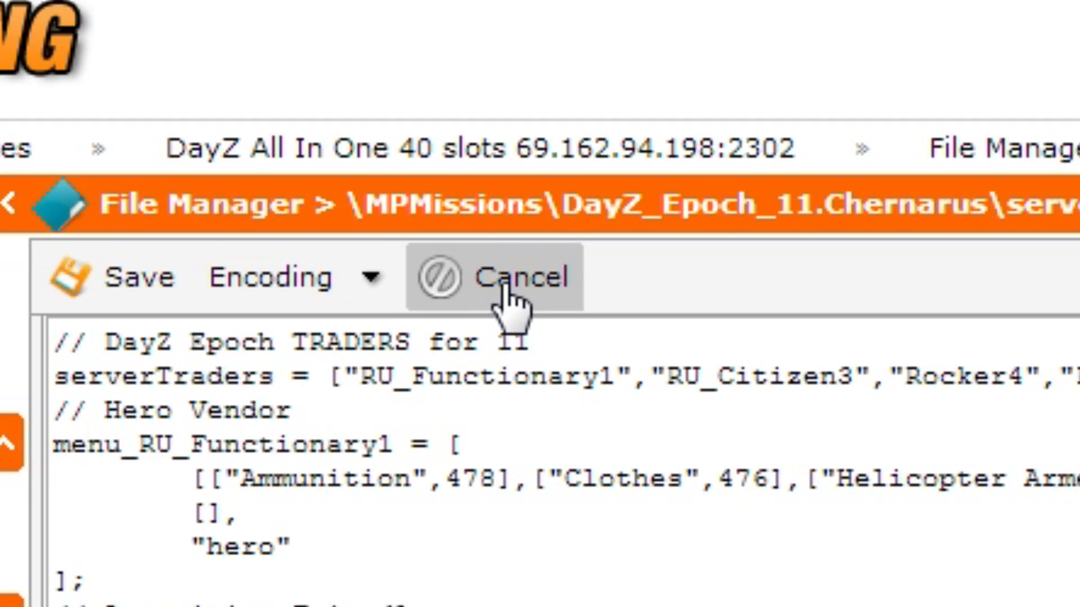
Step: Leave the Chernarus file without saving and open server_traders.sqf from the DayZ_Epoch_15.namalsk mission folder for editing
left_click(506, 287)
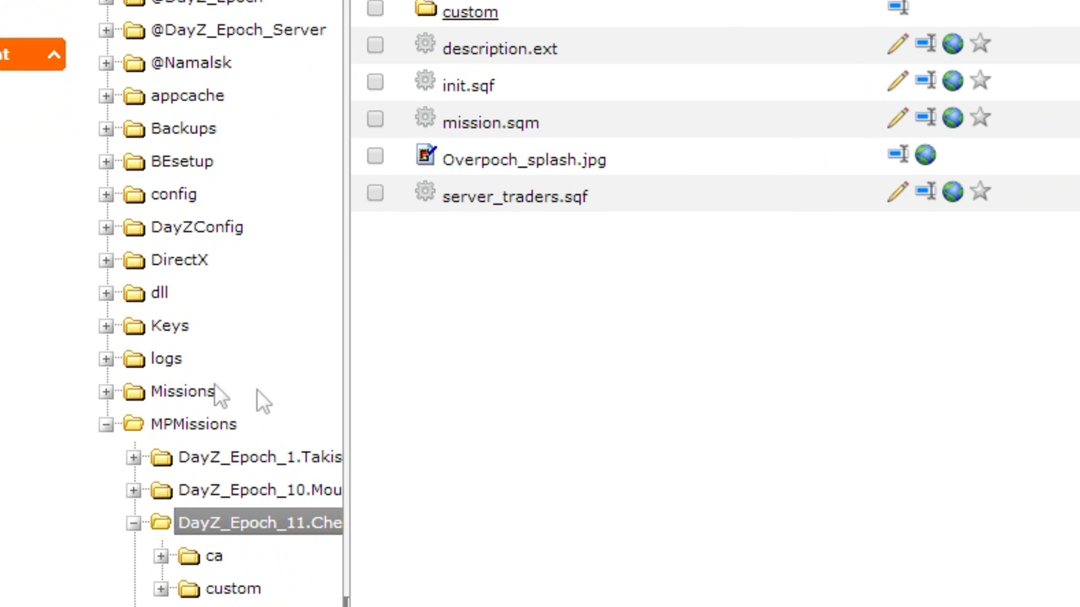
left_click(182, 350)
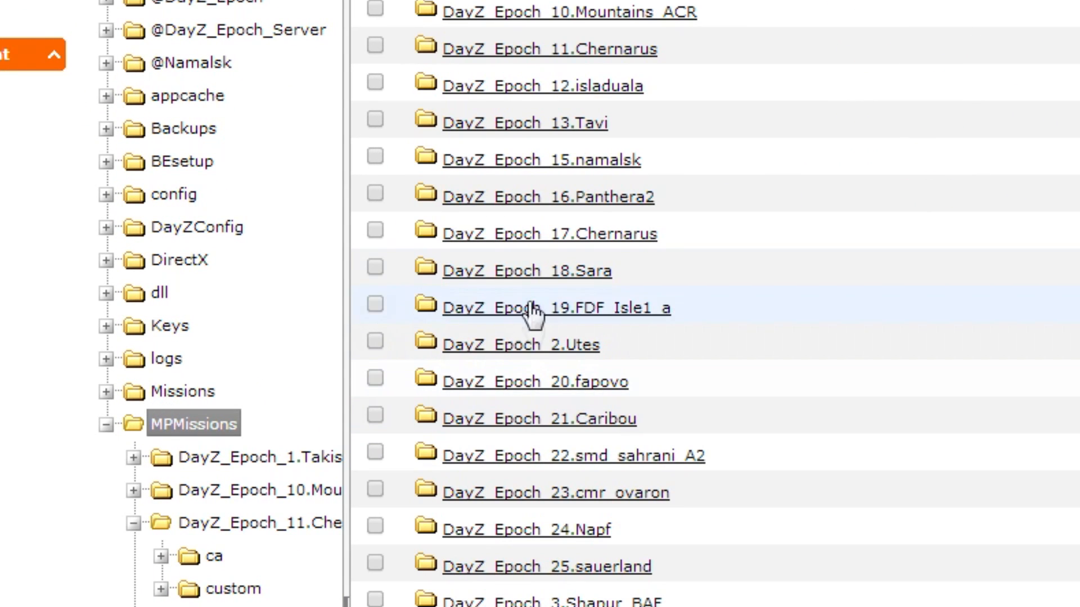
left_click(557, 160)
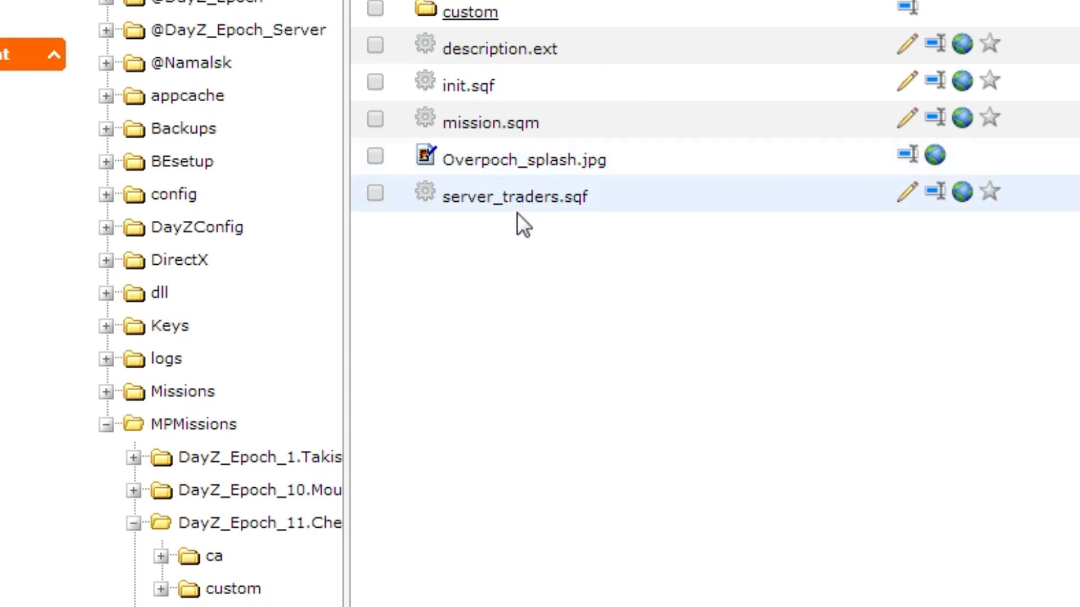
left_click(907, 192)
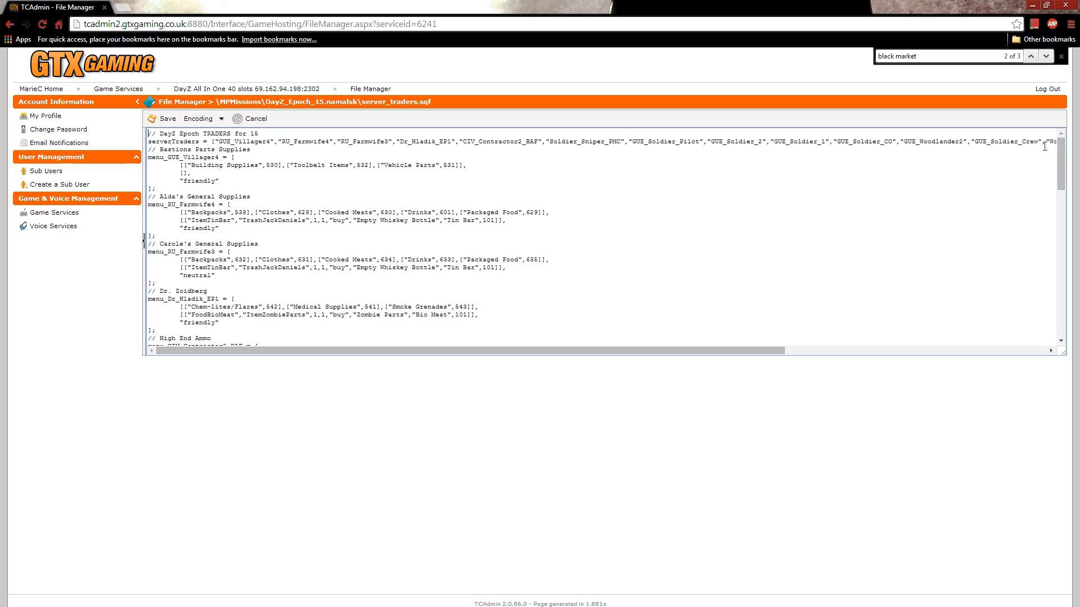
Step: Add a comma after the Helicopter Unarmed entry in the Awols air Vehicles trader at the end of the file
left_click_drag(1060, 145, 1060, 299)
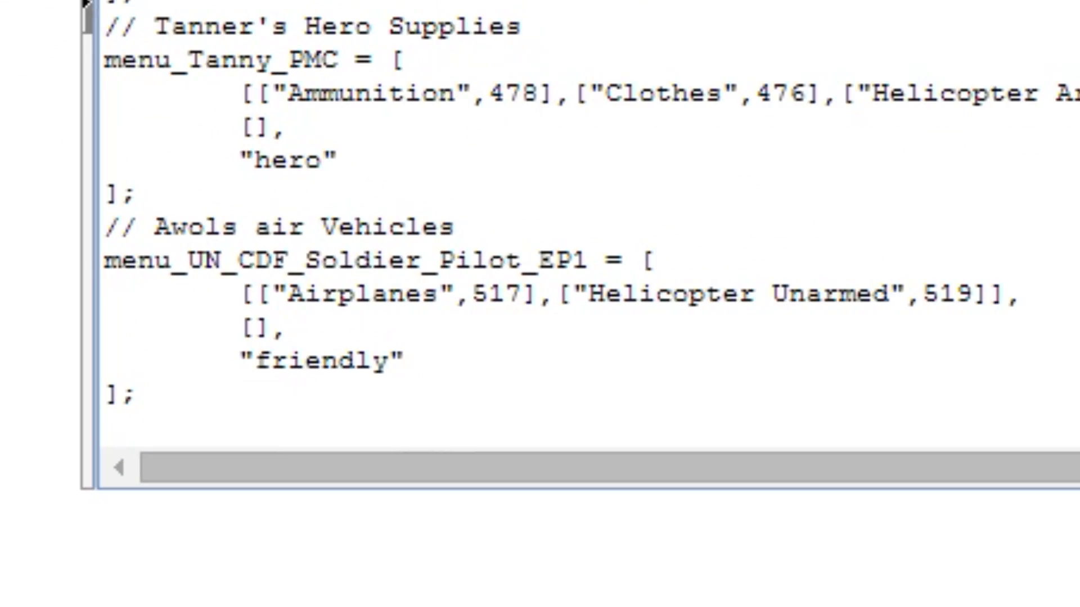
double_click(223, 228)
left_click_drag(214, 245, 377, 231)
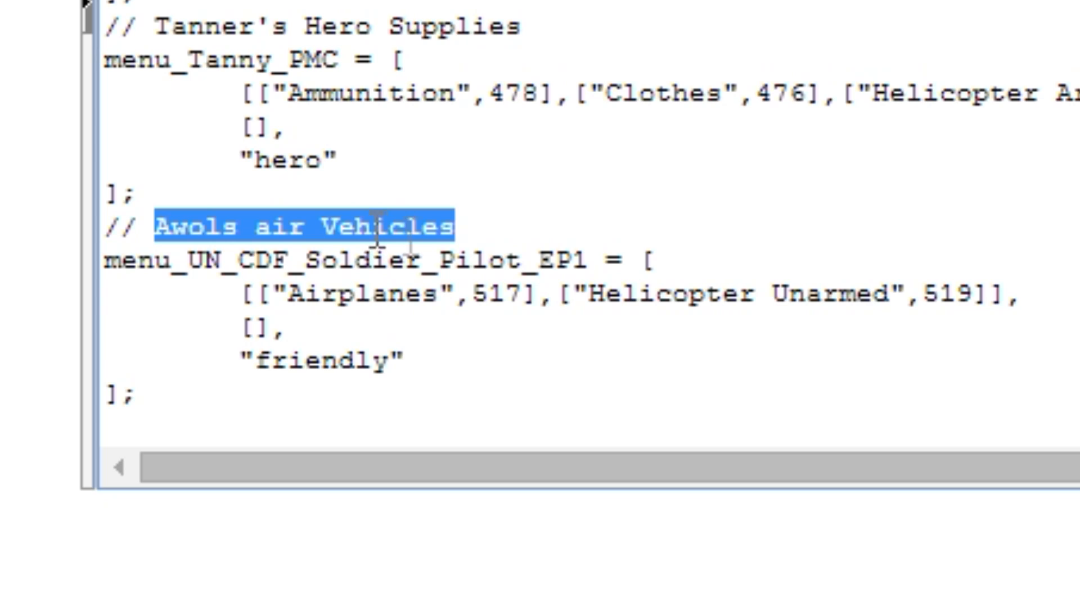
left_click(991, 291)
type(",")
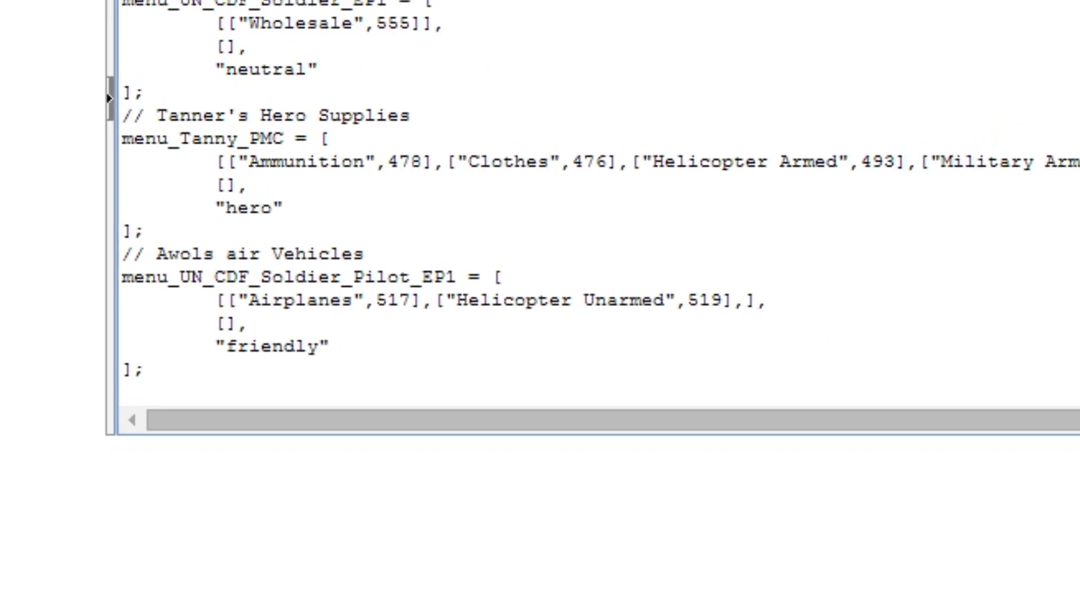
Step: Switch to Notepad++ and copy the three black market category entries from notes.txt without the outer brackets and trailing comma
key("alt+Tab")
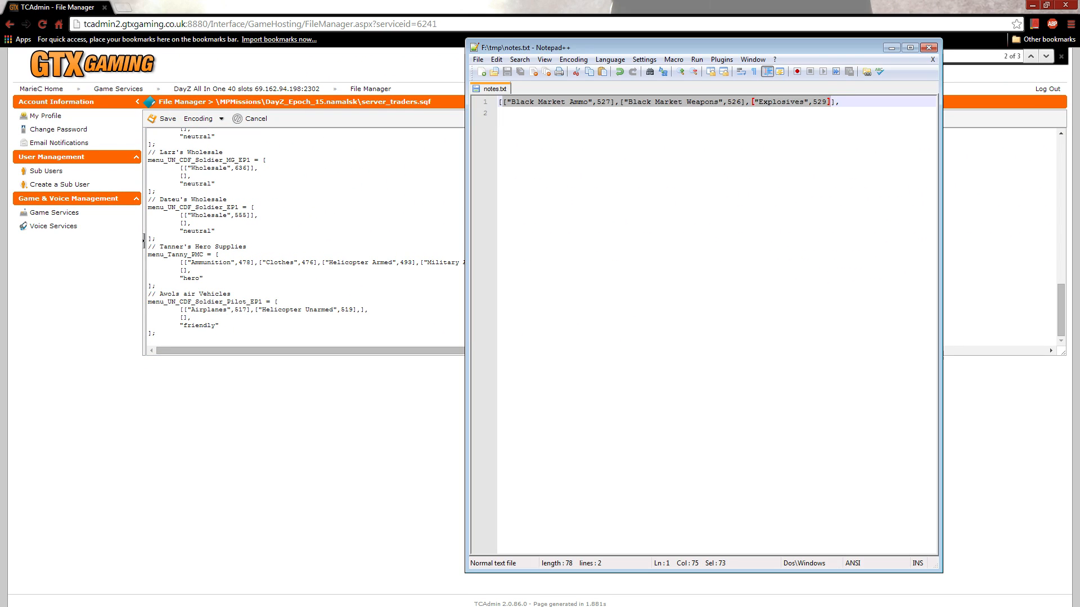
left_click(503, 101)
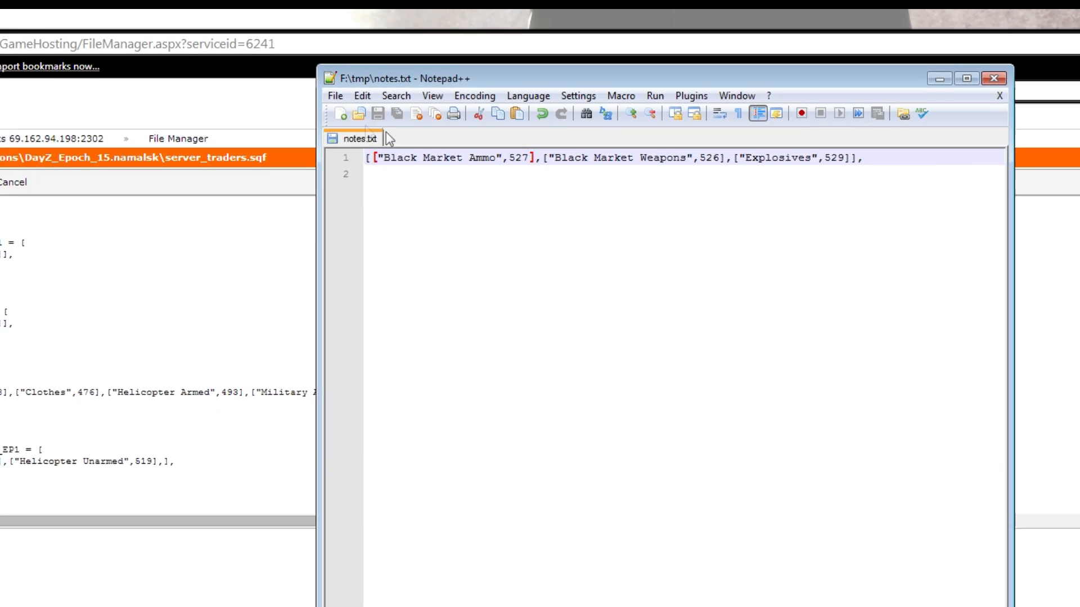
left_click_drag(371, 158, 685, 166)
left_click_drag(623, 280, 889, 265)
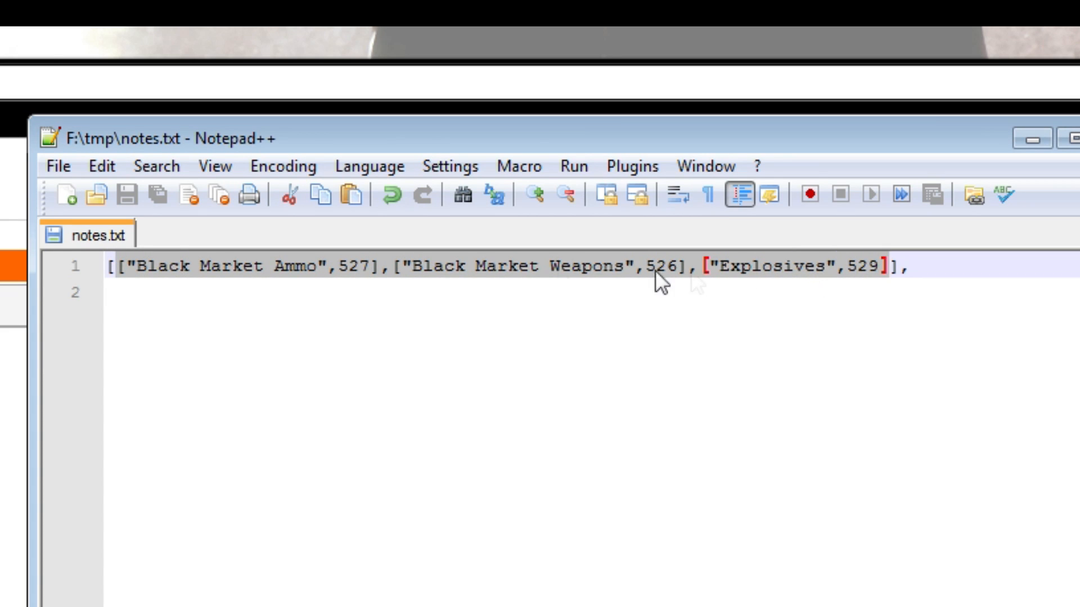
right_click(538, 268)
left_click(585, 316)
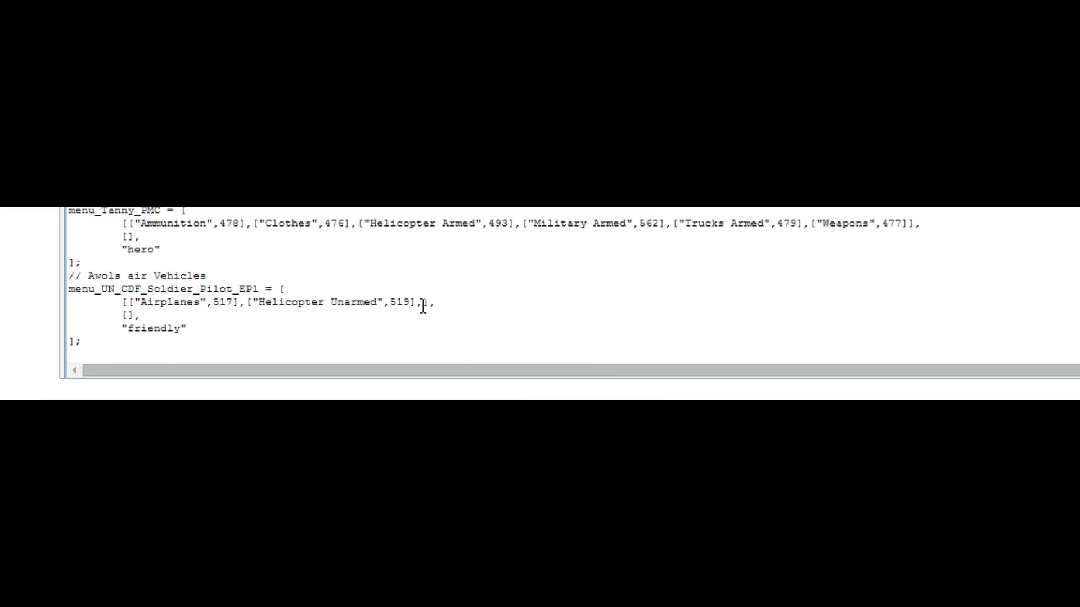
Step: Paste the three black market categories after the new comma in the Awols air Vehicles list and highlight the combined entries
right_click(423, 302)
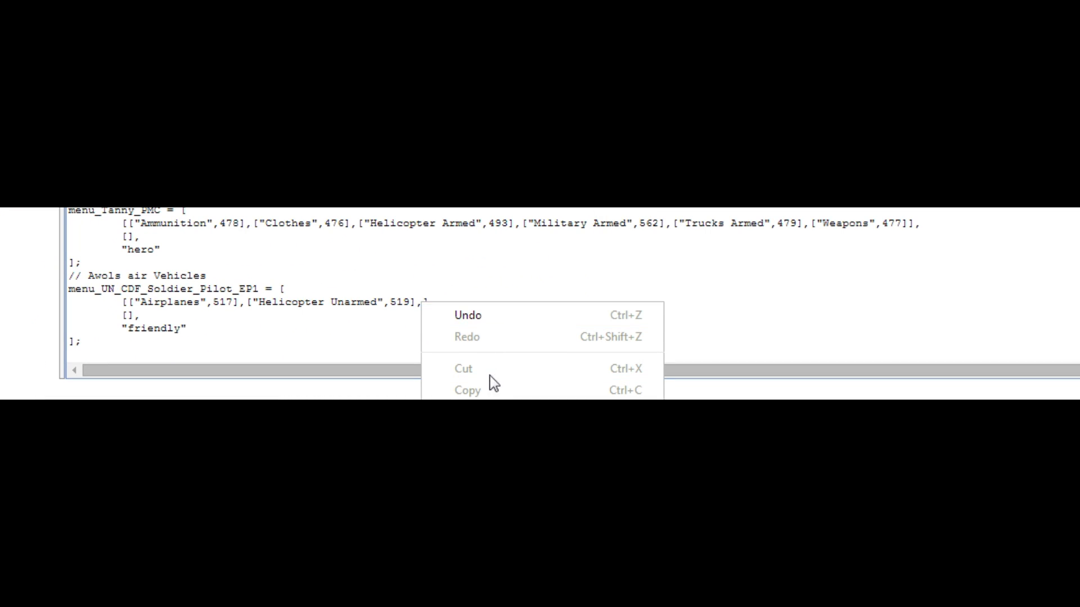
left_click(466, 412)
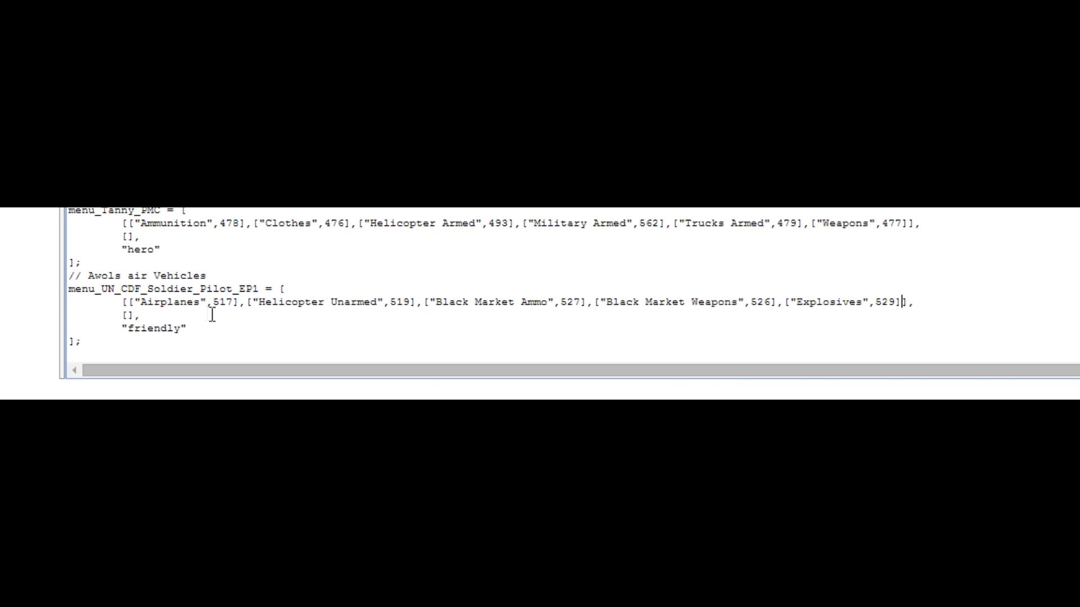
left_click_drag(129, 302, 902, 302)
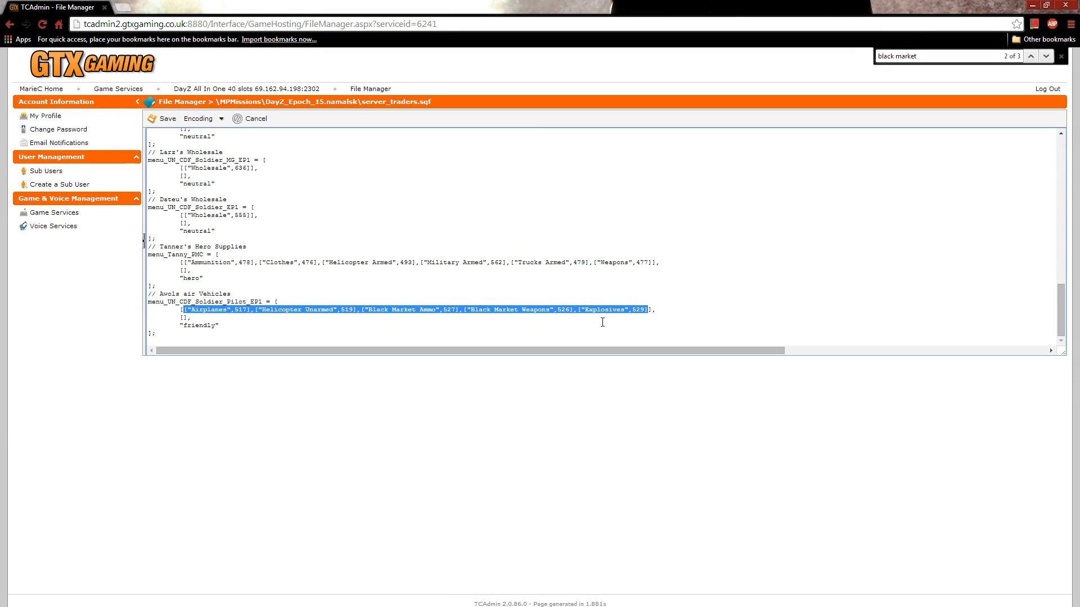
Step: Change the Awols air Vehicles trader's status from "friendly" to "neutral" and save the file
left_click(220, 325)
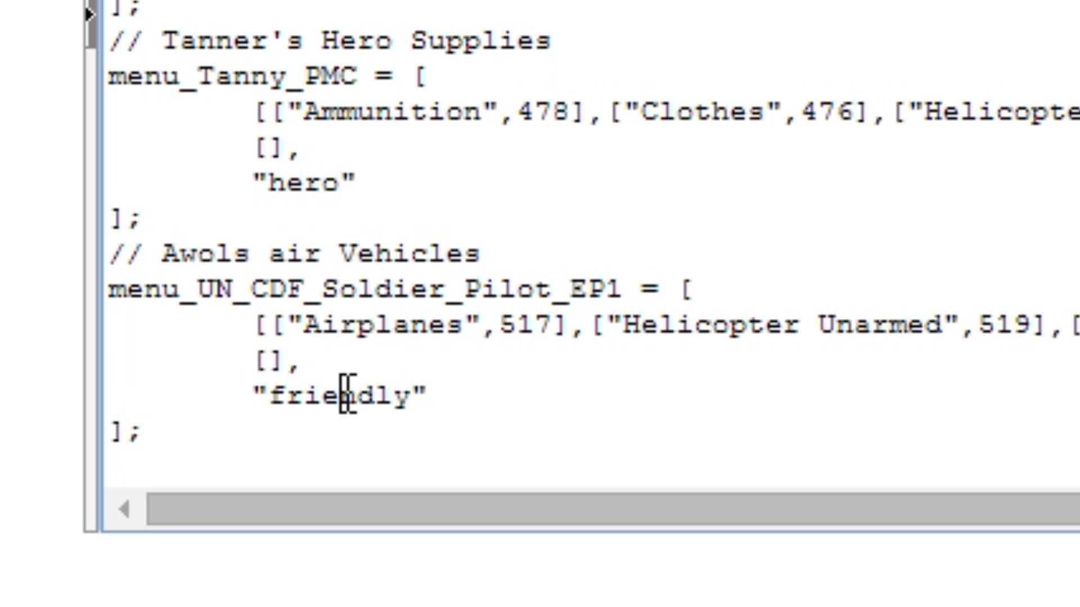
double_click(346, 393)
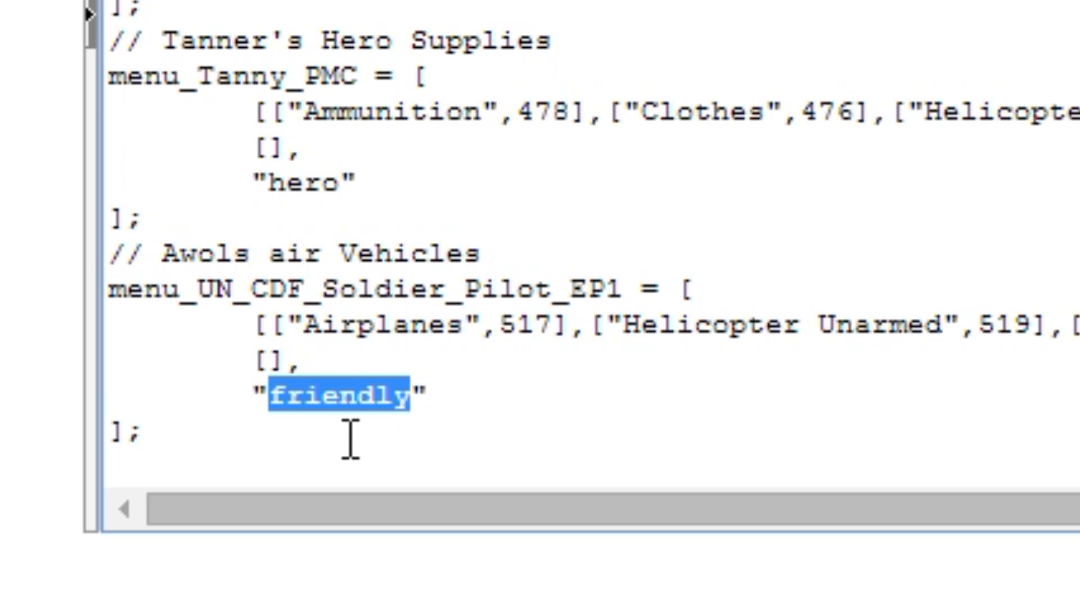
type("neutral")
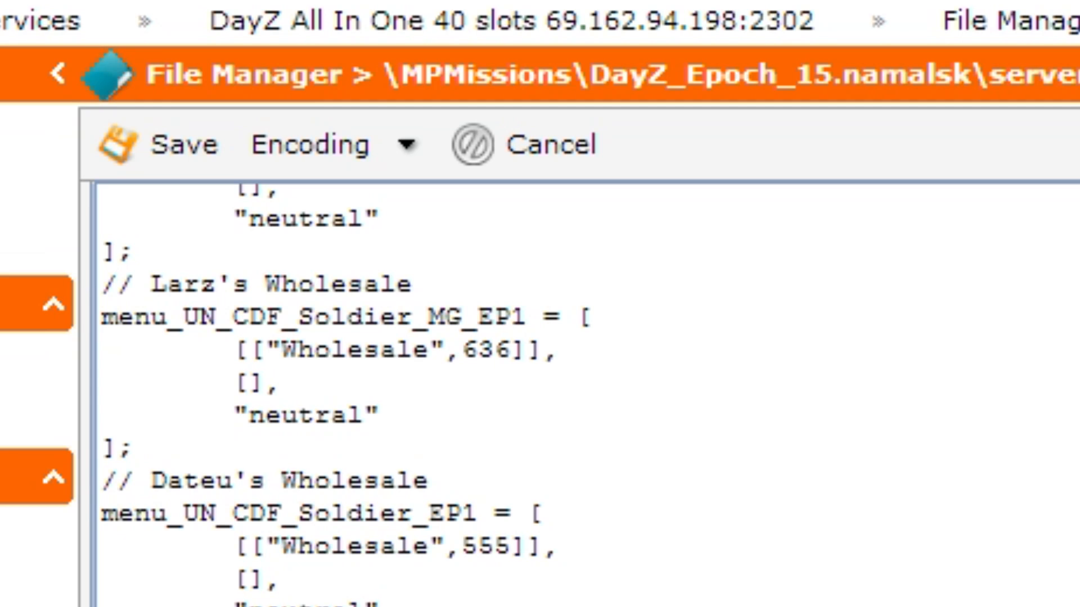
left_click(171, 169)
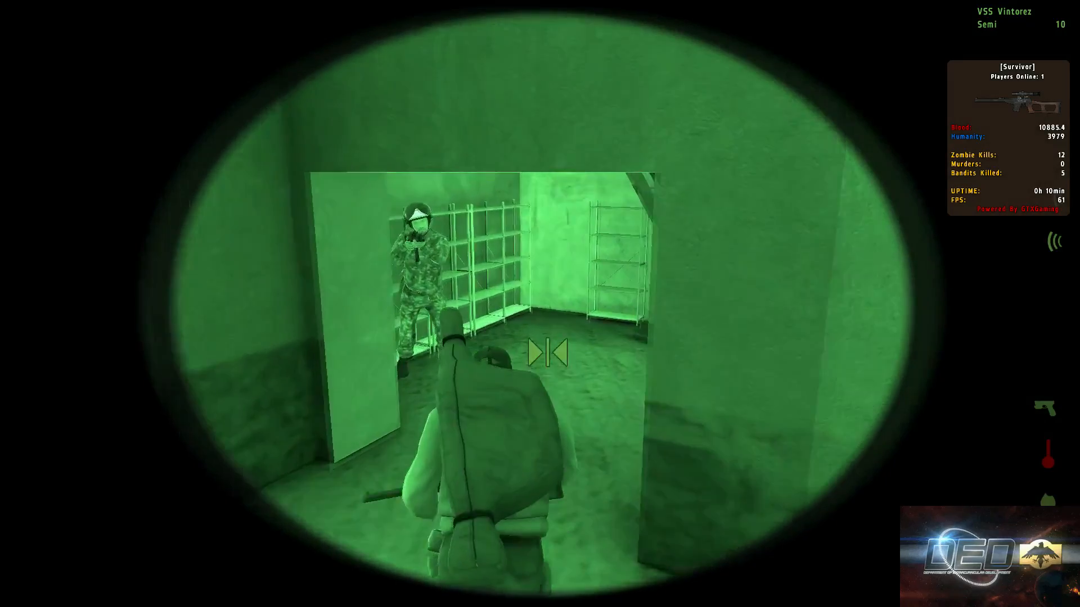
Step: In the game, open the Namalsk air vehicle trader's menu and check its Black Market Weapons category
scroll(540, 304, "down", 2)
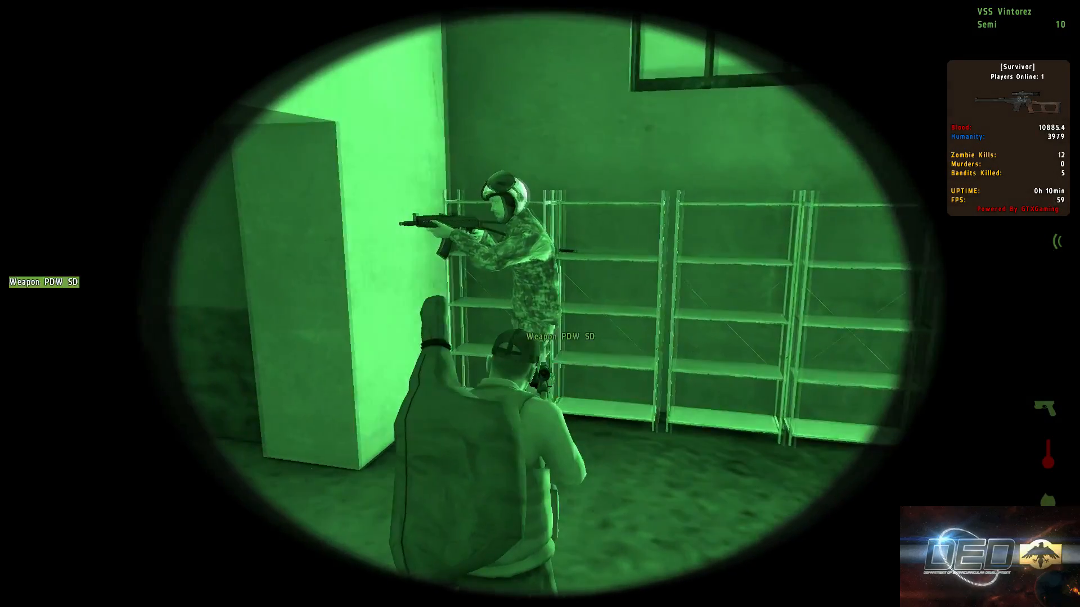
scroll(540, 304, "up", 1)
middle_click(540, 304)
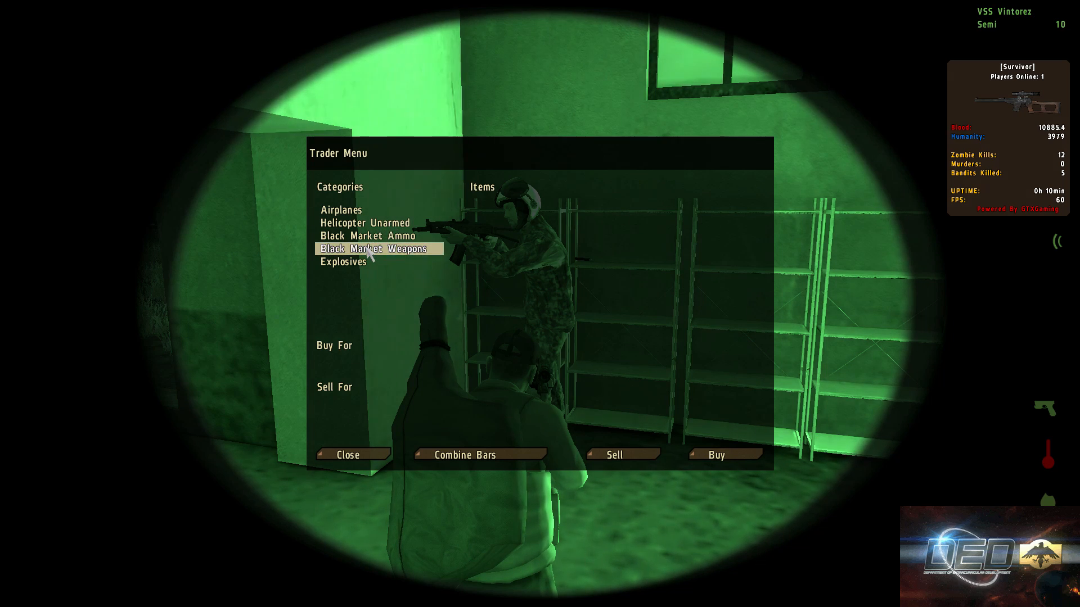
left_click(368, 250)
left_click(570, 287)
left_click(625, 454)
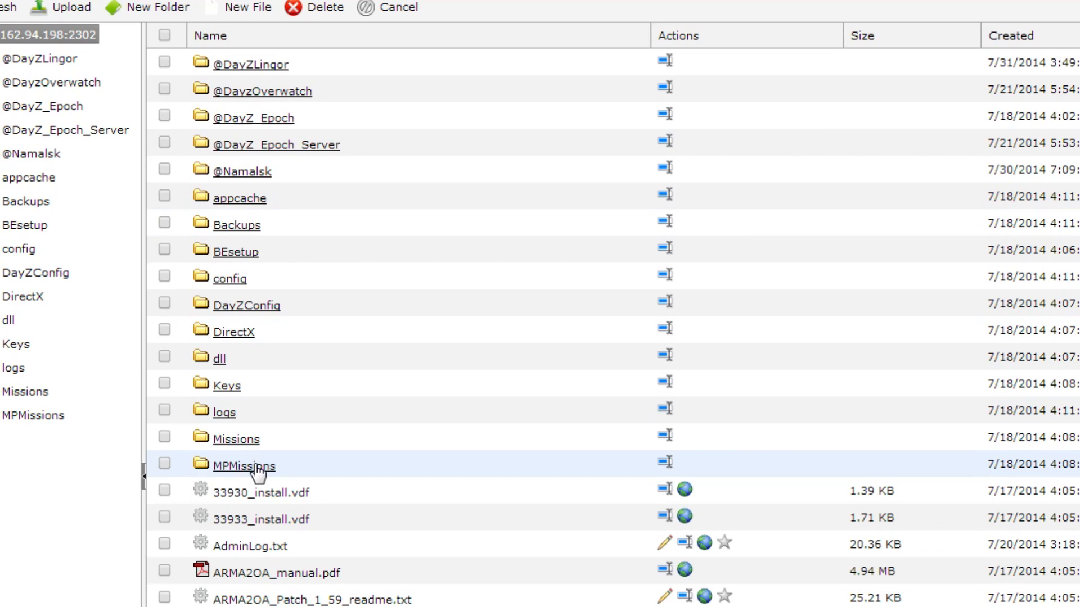
Step: Return to the file manager, open server_traders.sqf in MPMissions\DayZ_Epoch_11.Chernarus for editing and search it for "black market"
left_click(256, 468)
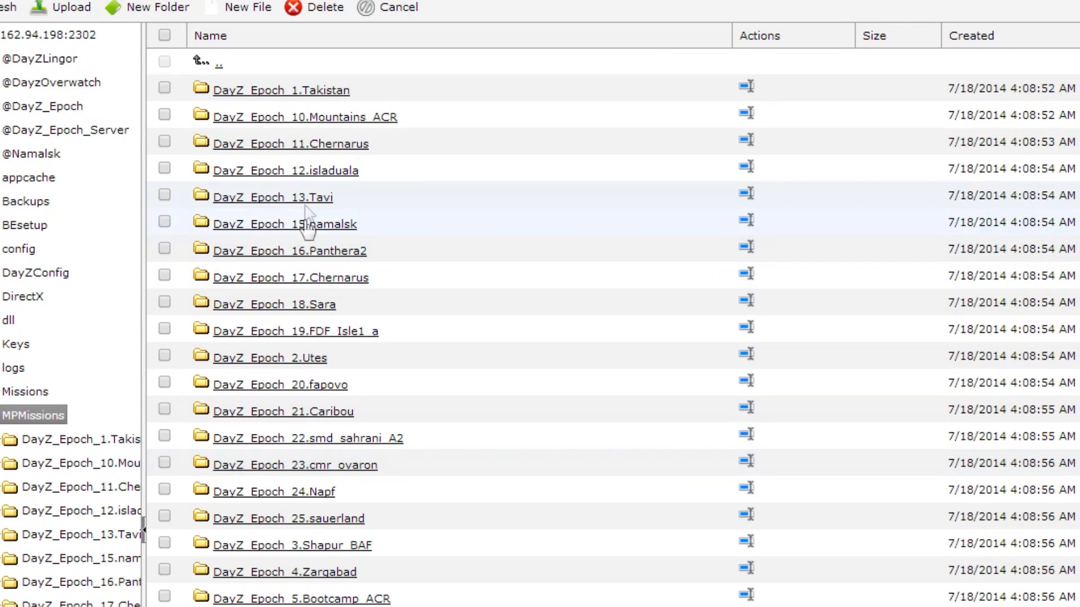
left_click(313, 144)
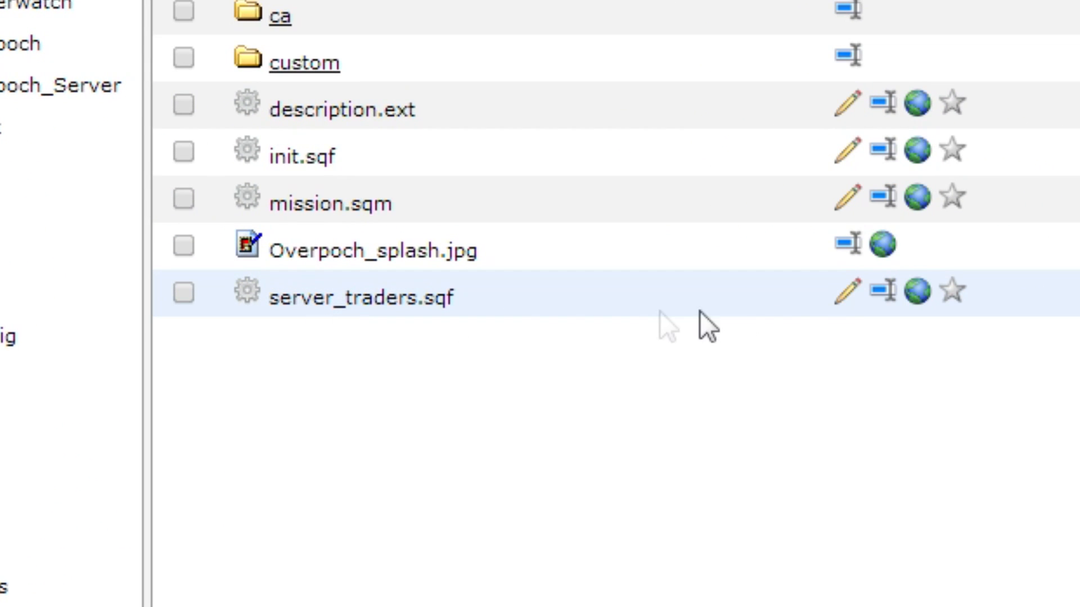
left_click(847, 292)
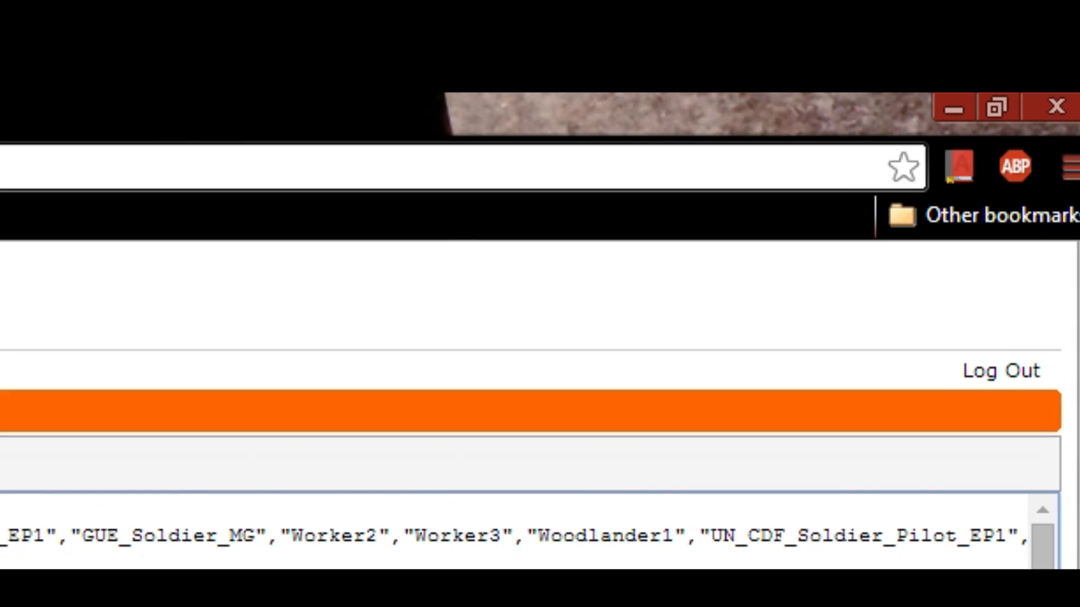
key("ctrl+f")
type("b")
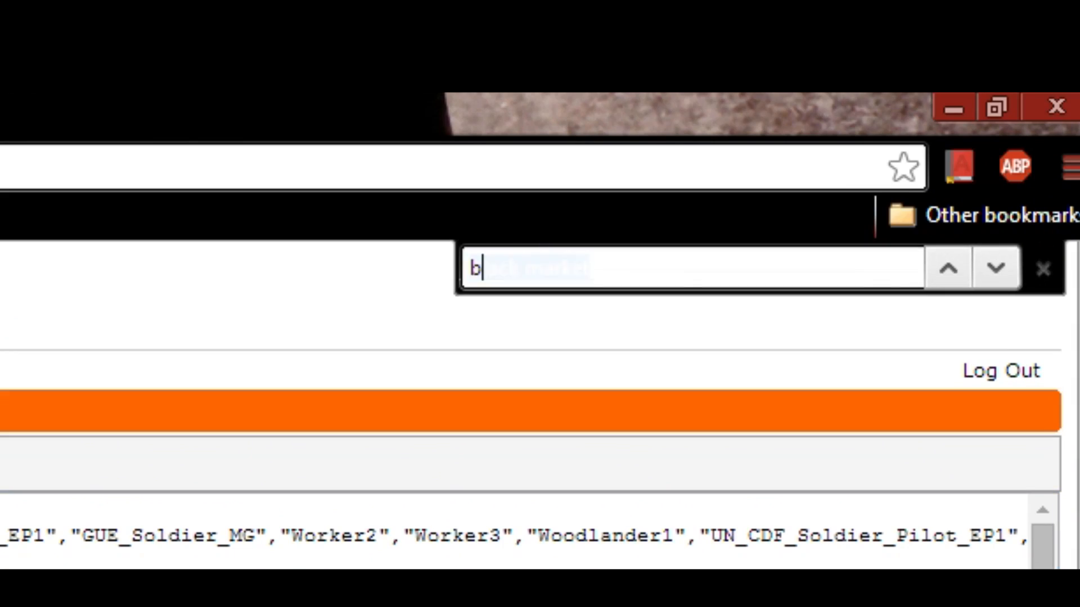
type("lack market")
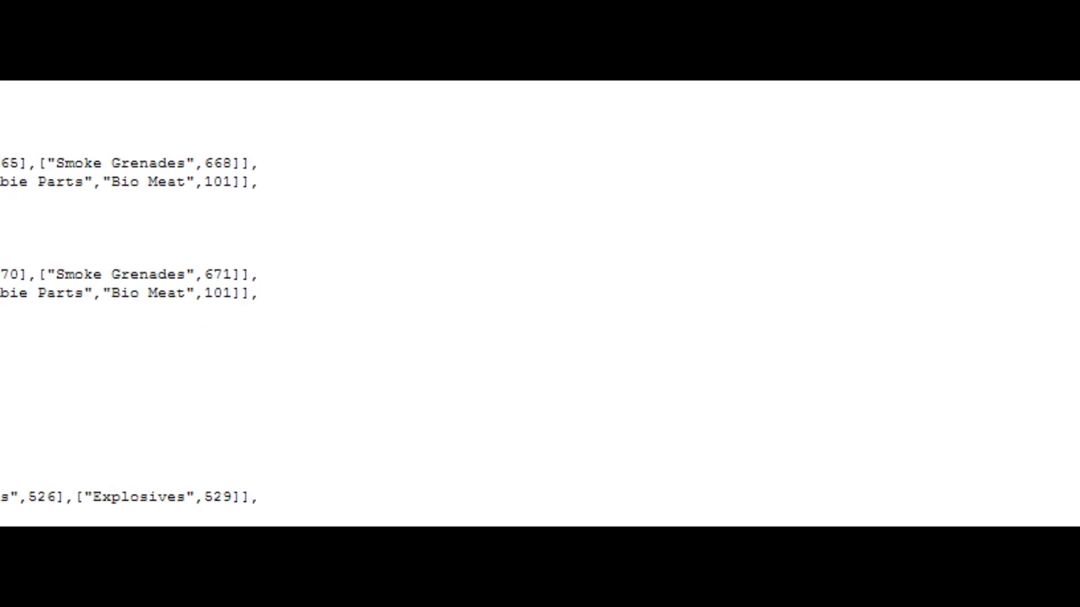
Step: Copy the whole "// Black market" menu_GUE_Woodlander2 block from the Chernarus trader file and paste it into notes.txt in Notepad++
left_click_drag(42, 223, 43, 316)
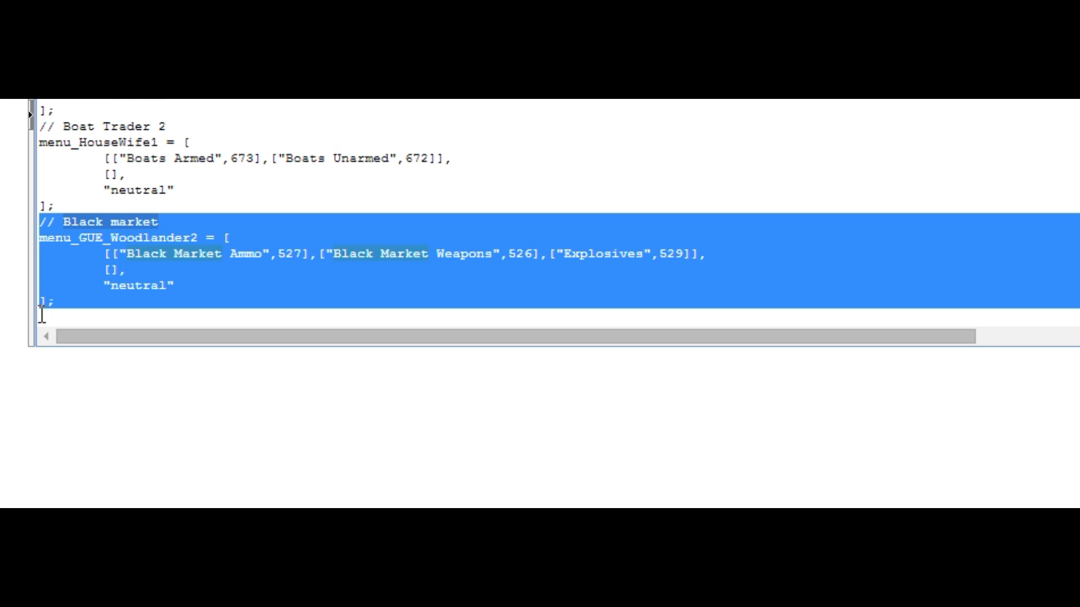
right_click(468, 265)
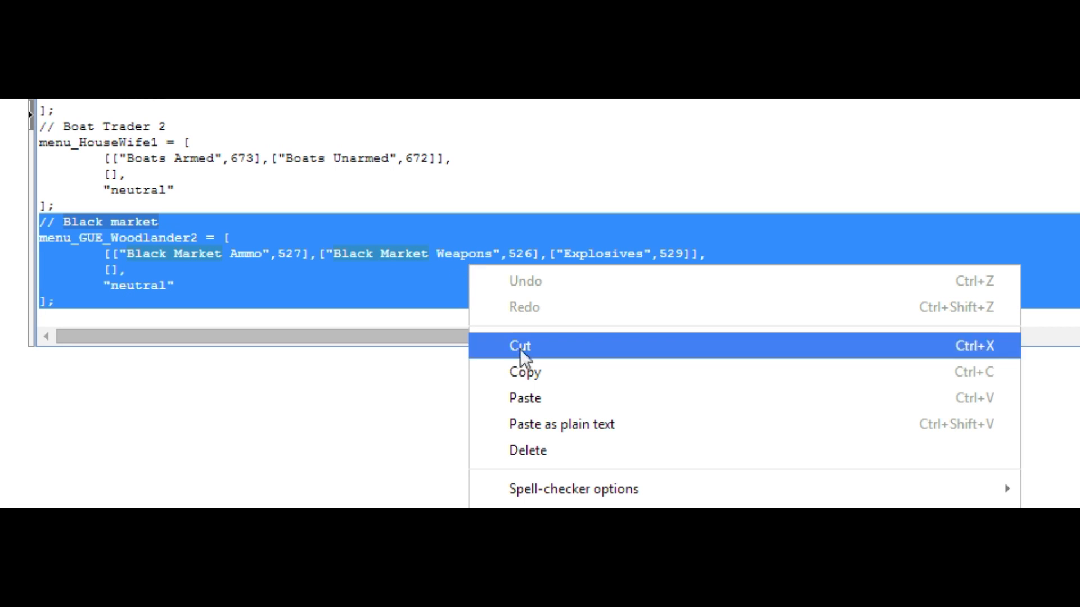
left_click(523, 373)
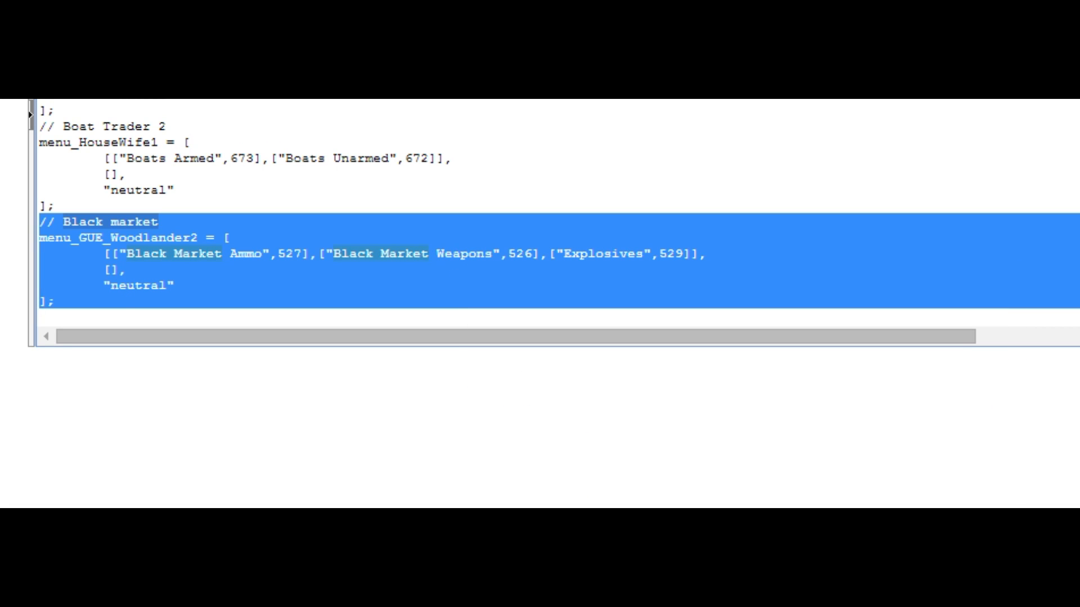
key("alt+Tab")
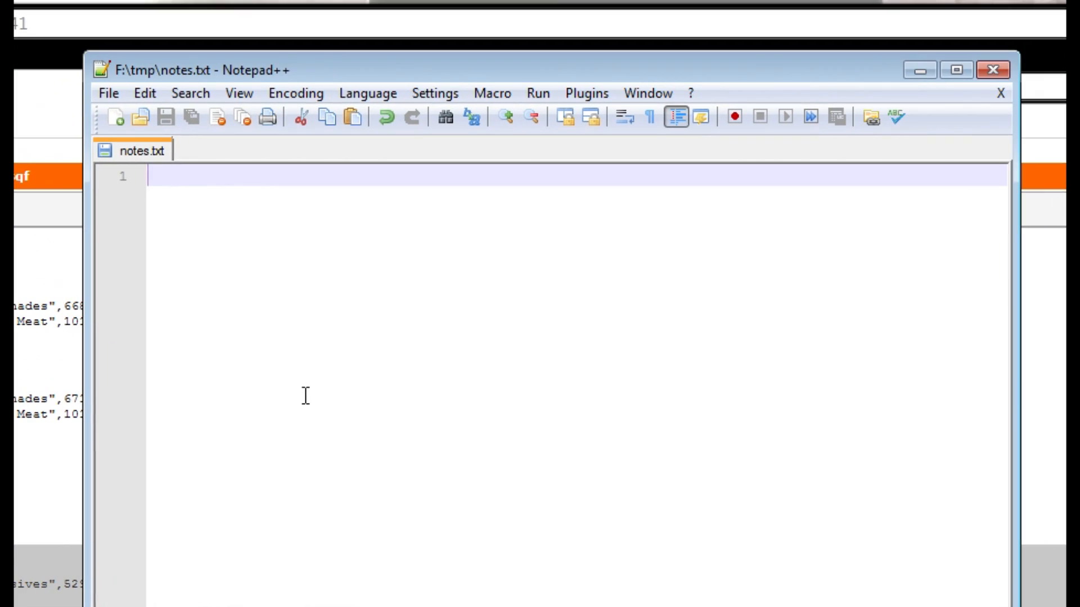
right_click(304, 394)
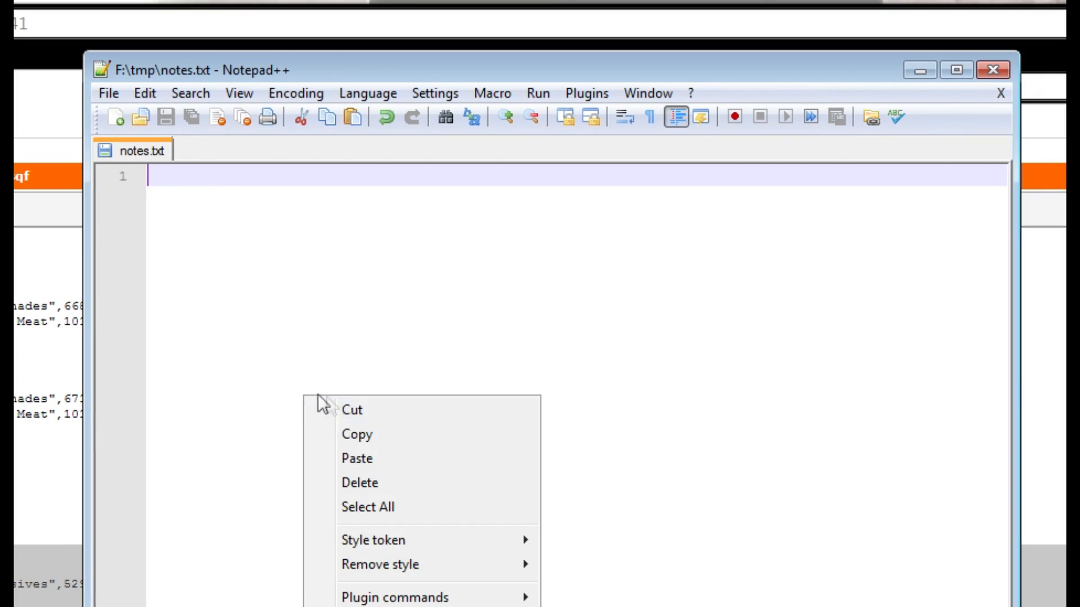
left_click(352, 459)
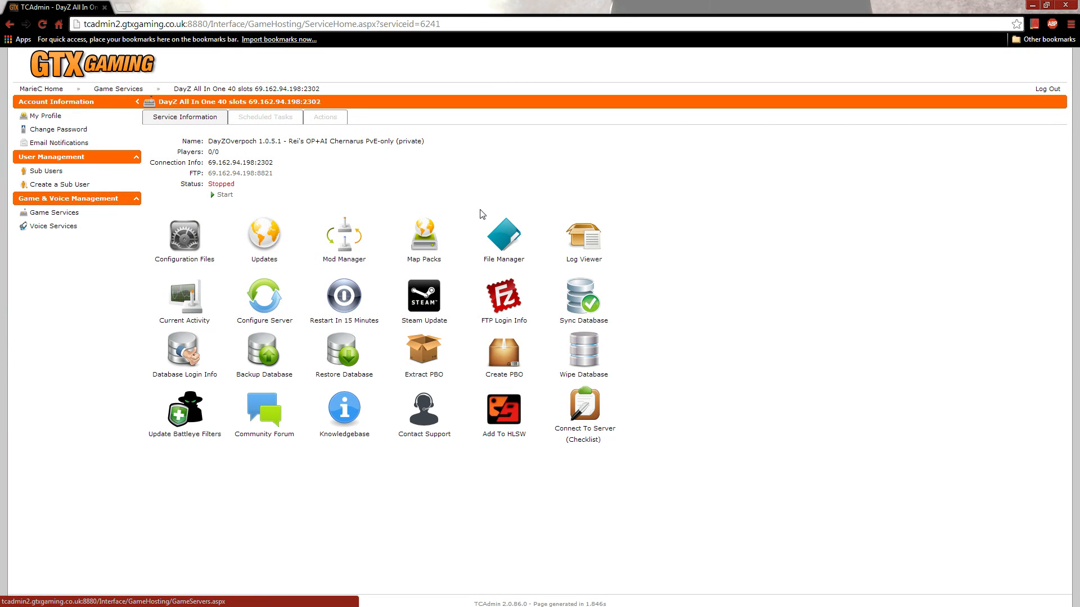
Step: In the game server's file manager, open server_traders.sqf from MPMissions\DayZ_Epoch_15.namalsk for editing
left_click(505, 239)
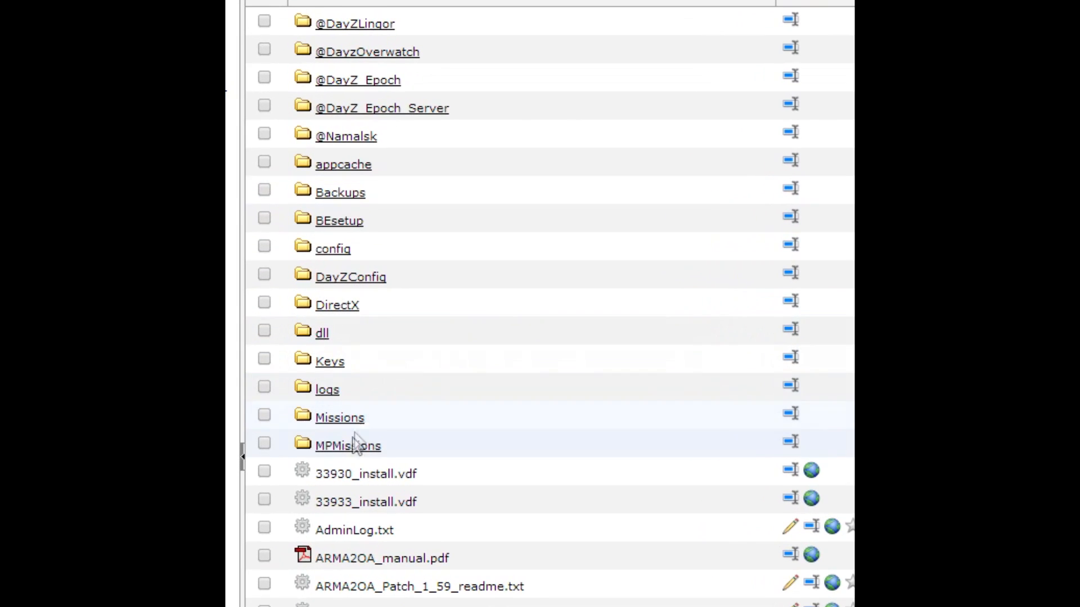
left_click(330, 407)
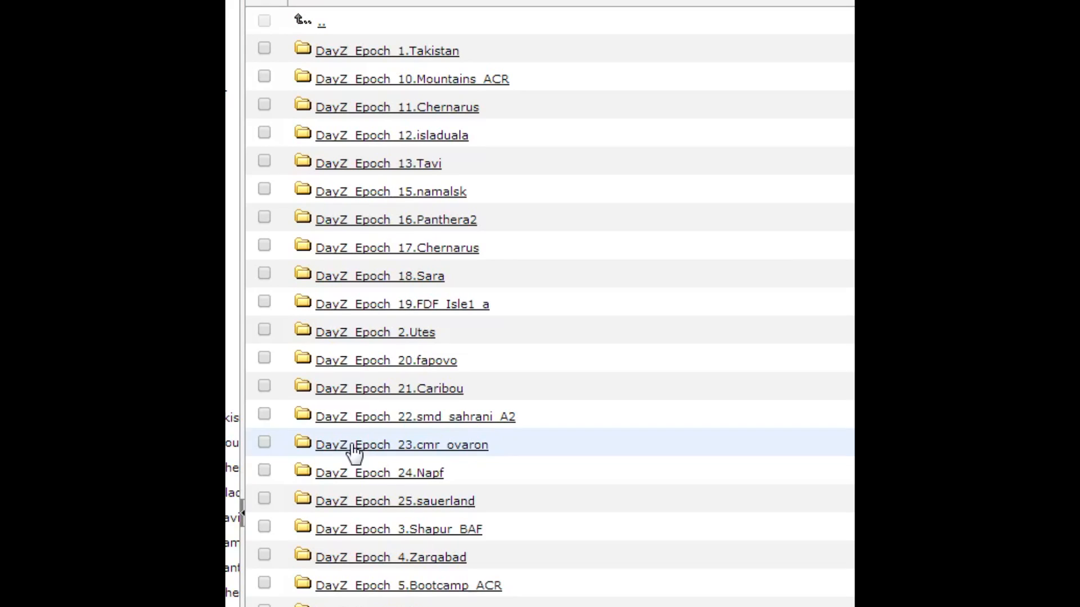
left_click(426, 192)
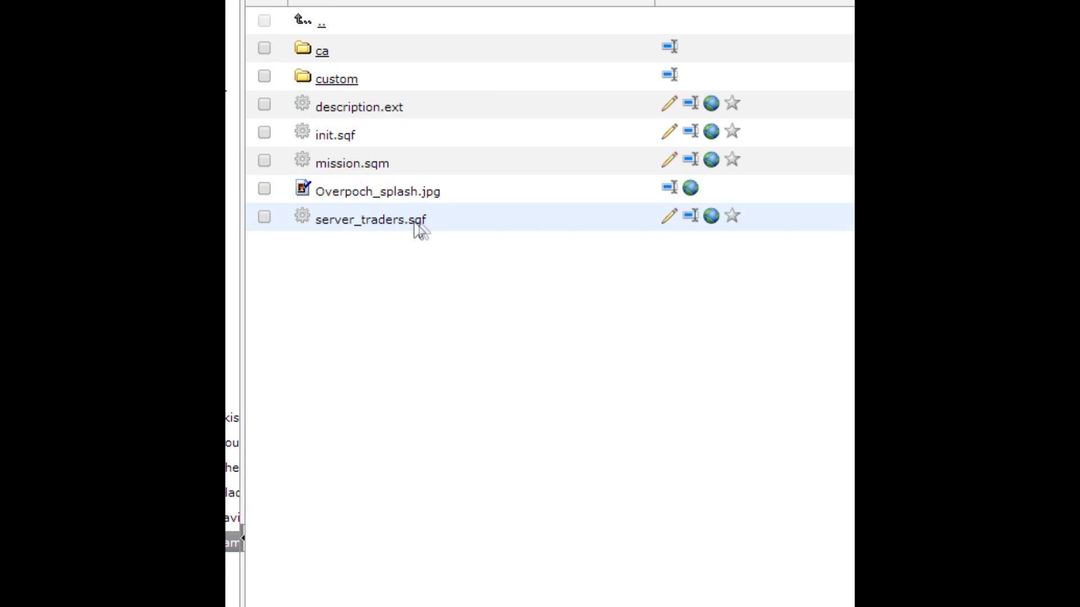
left_click(668, 217)
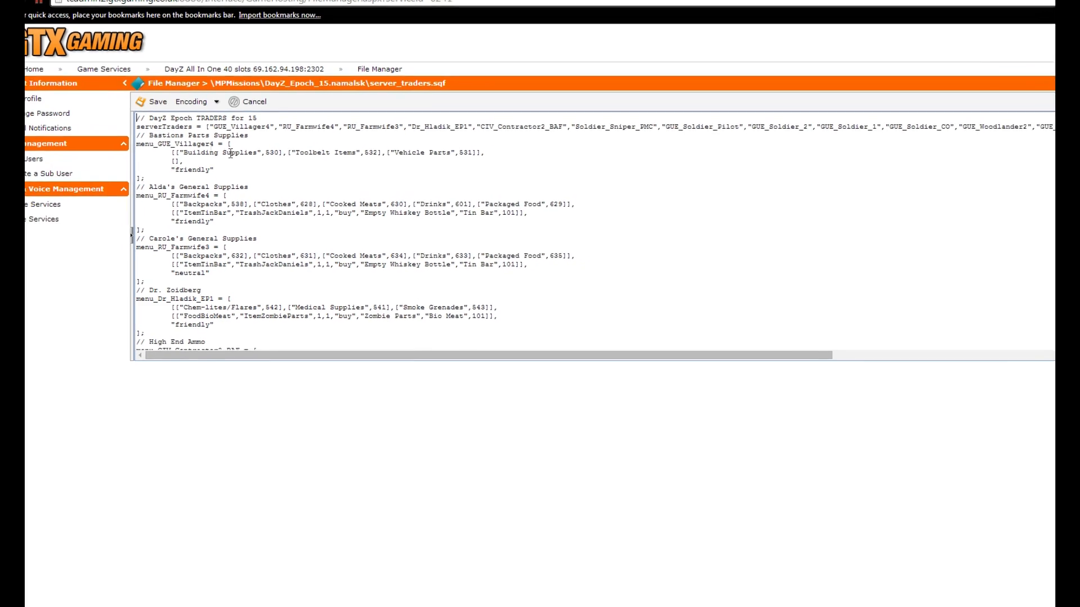
Step: Examine the serverTraders array in the Namalsk file, highlighting the entries GUE_Villager4, RU_Farmwife4 and RU_Farmwife3 individually
left_click_drag(148, 142, 803, 142)
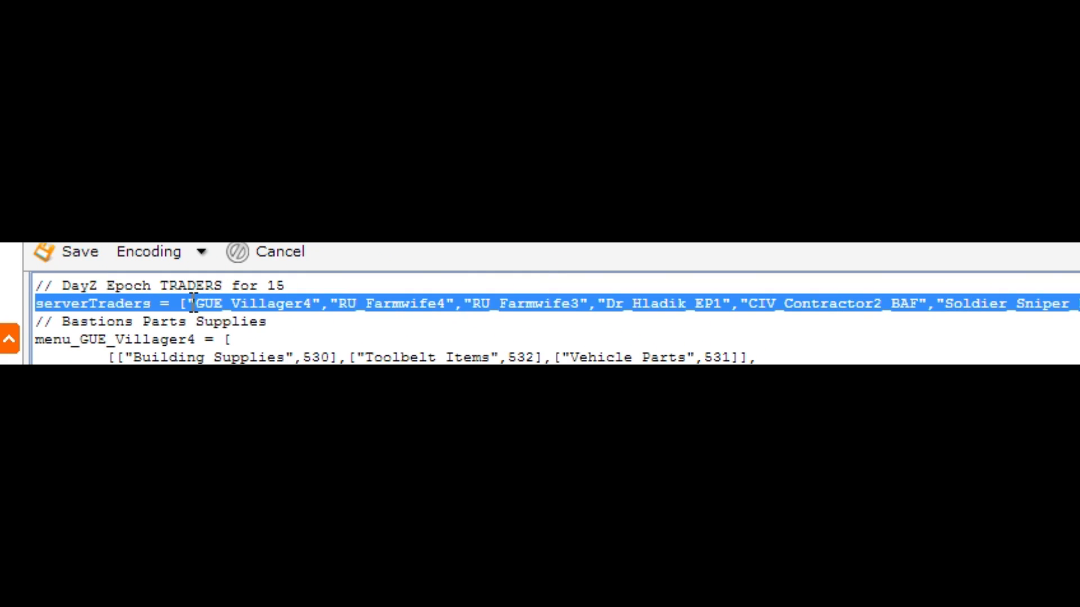
left_click(221, 169)
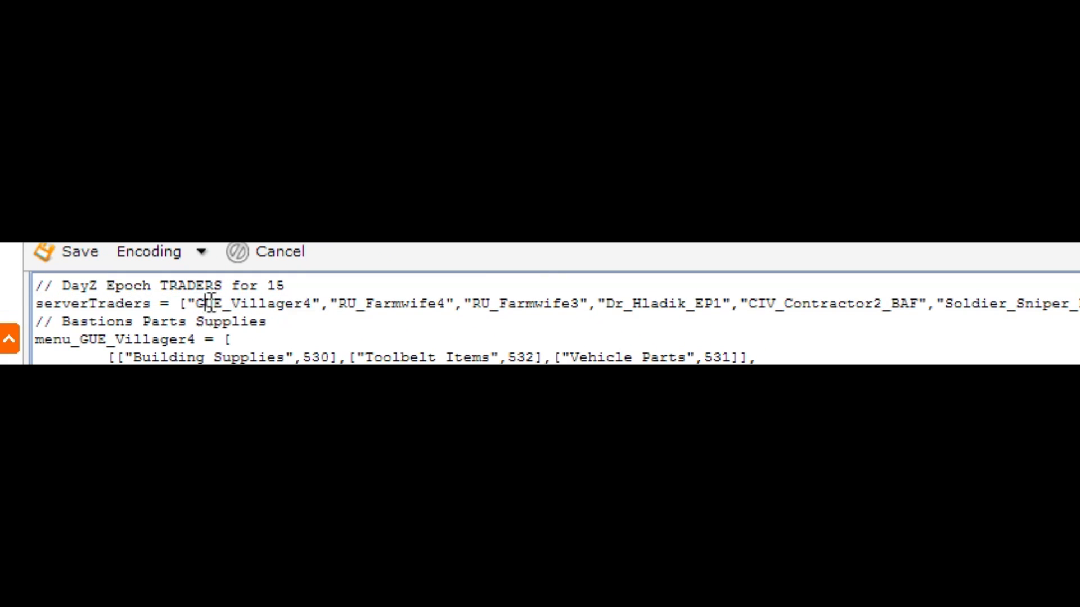
double_click(209, 303)
double_click(349, 304)
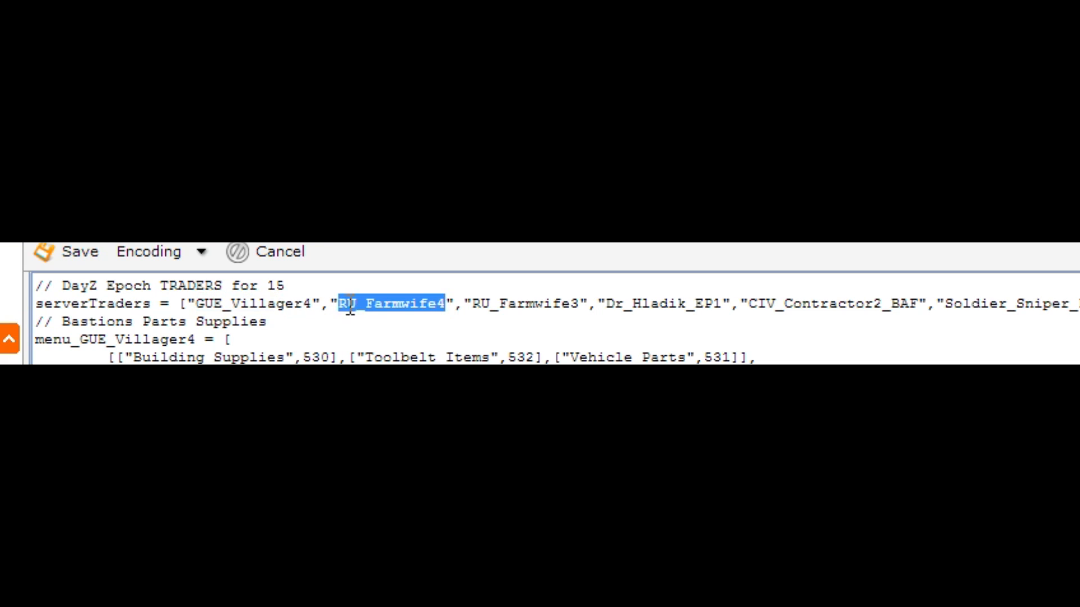
double_click(483, 304)
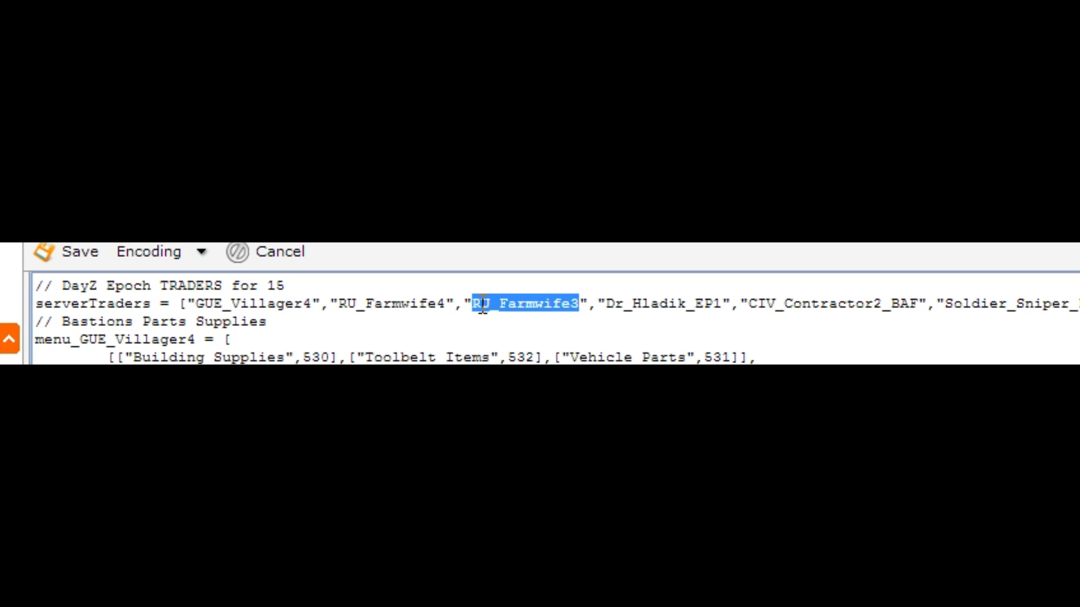
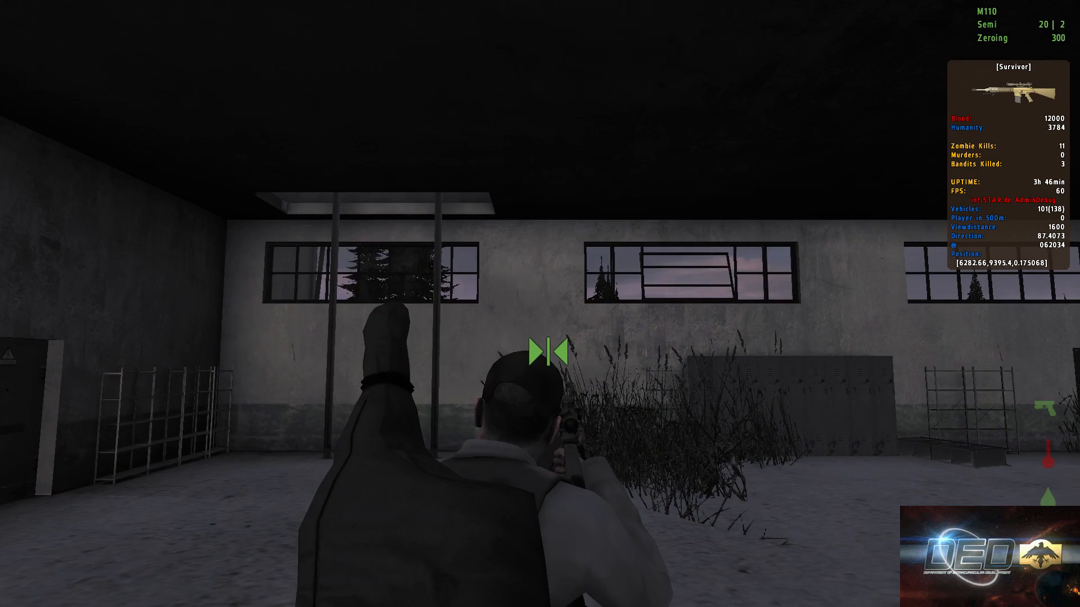
key("x")
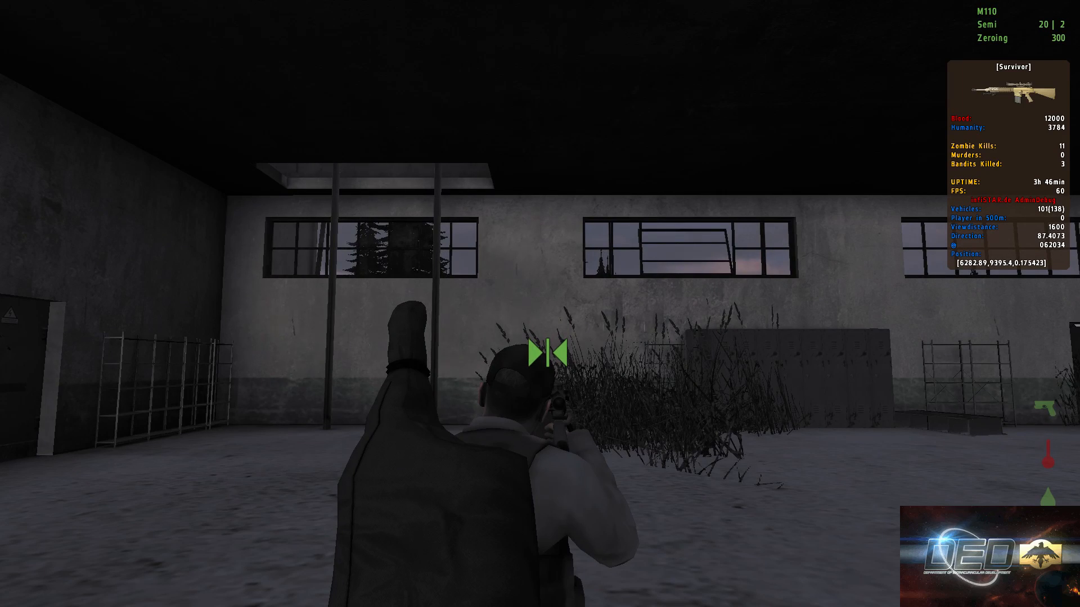
key("x")
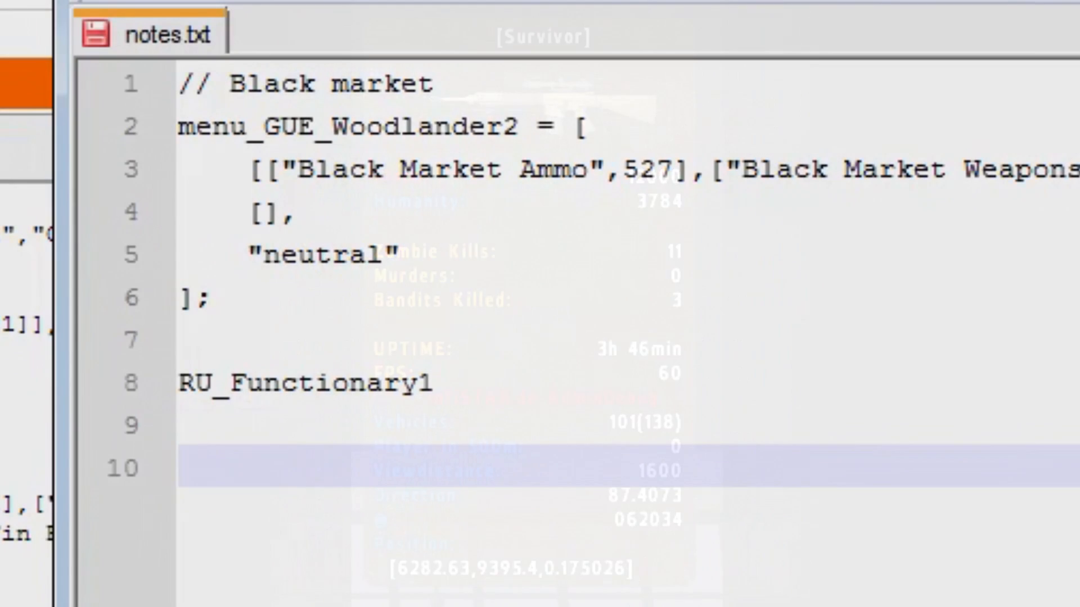
Step: Record the in-game position 6282.63, 9395.4, 0.175026 and facing 87.4073 on separate lines in notes.txt in Notepad++, and save the file
type("position:  ")
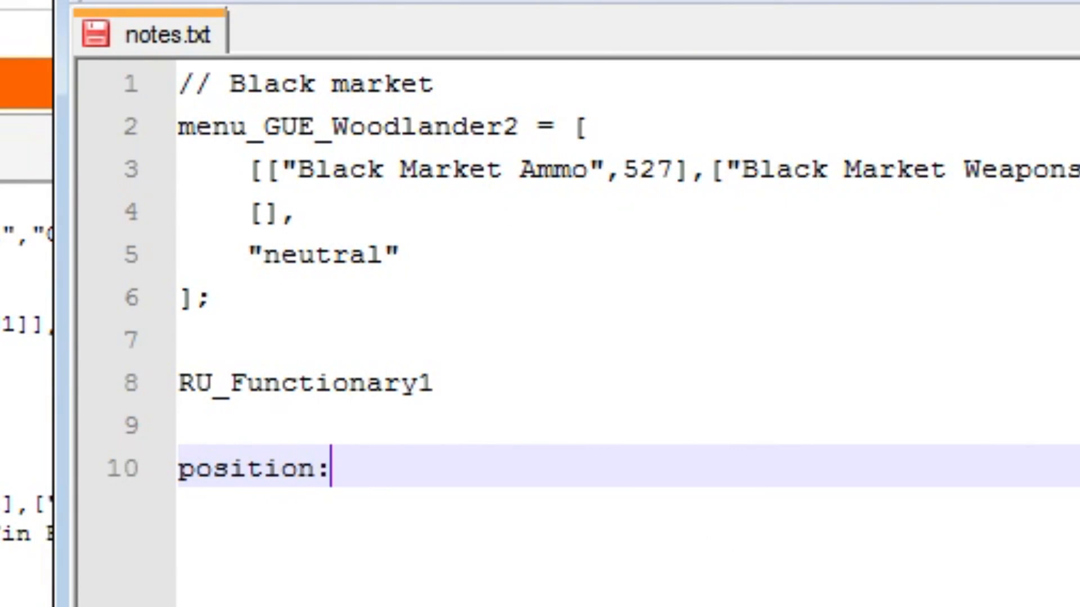
type("6282.63, ")
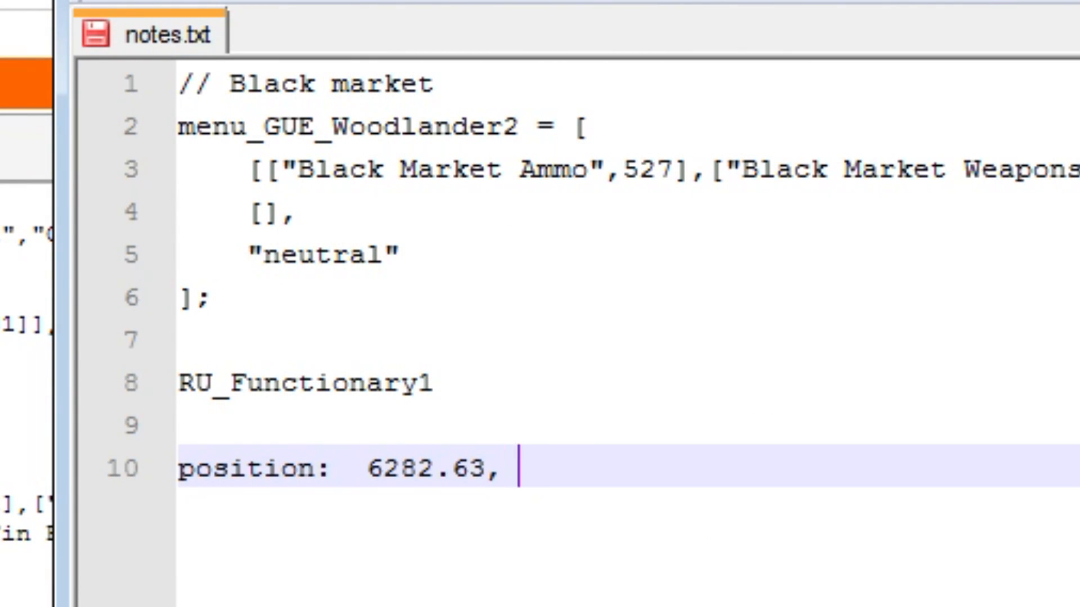
type("9395.4, 0.175026")
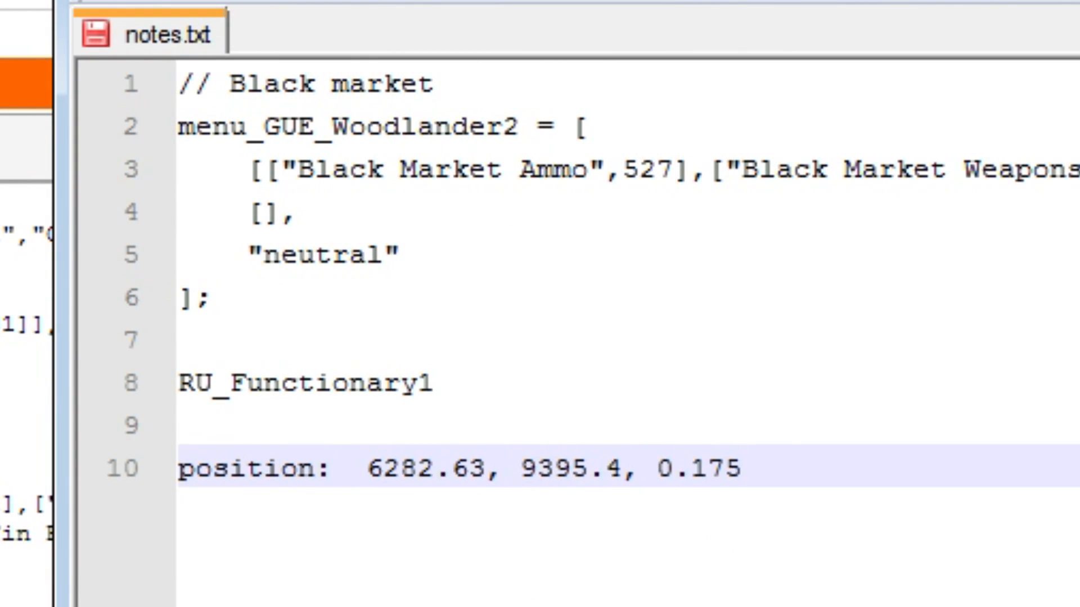
key("Return")
type("facing:  ")
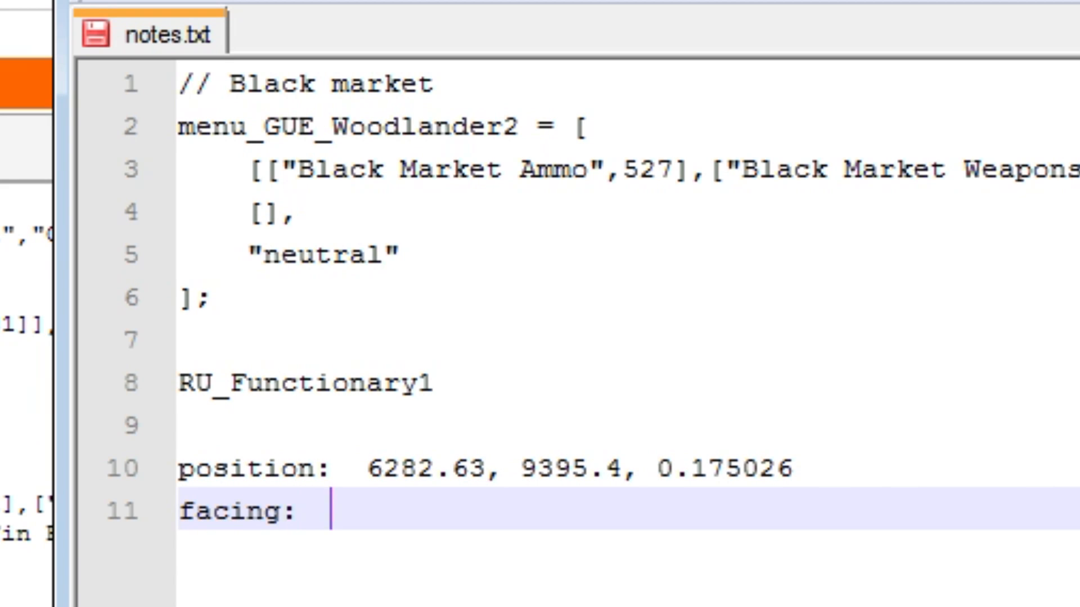
type("87.4073")
key("Return")
key("ctrl+s")
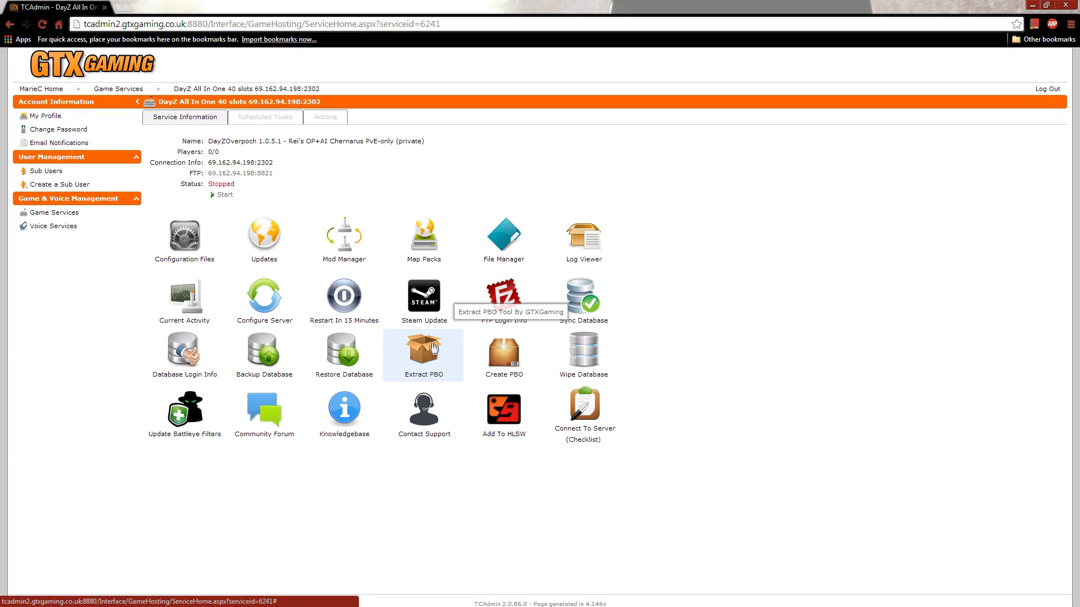
Step: Run the Extract PBO script from the game server's TCAdmin service page and close its window once it has finished
left_click(429, 357)
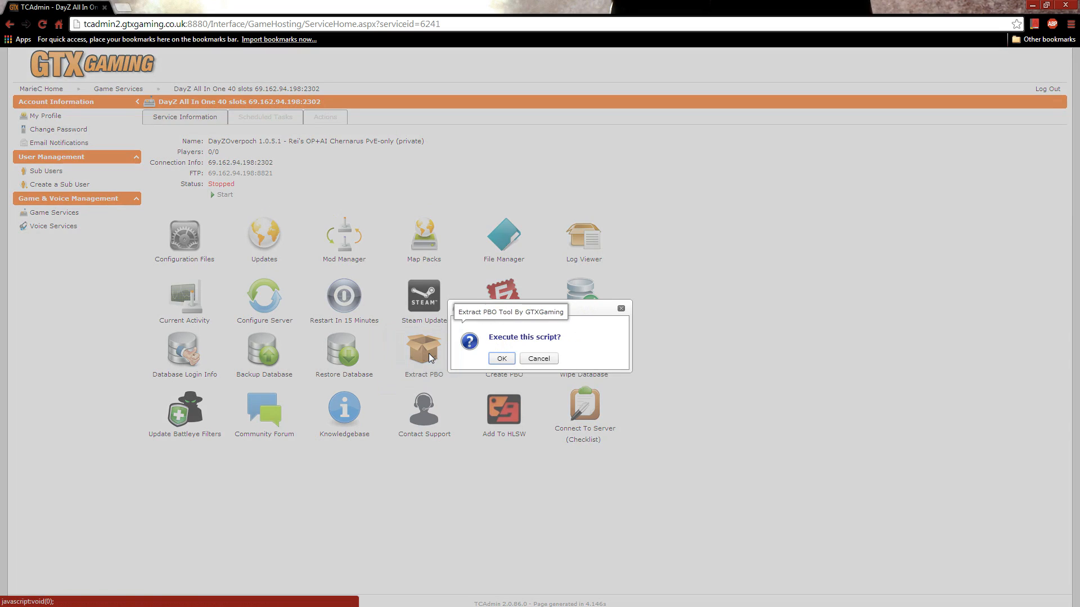
left_click(500, 358)
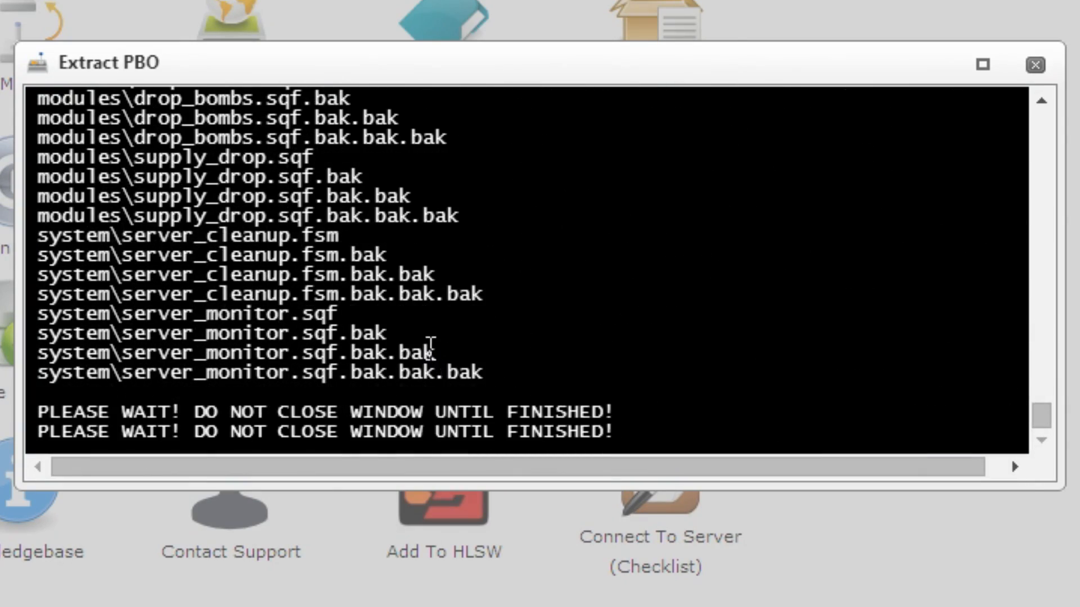
left_click_drag(43, 430, 803, 434)
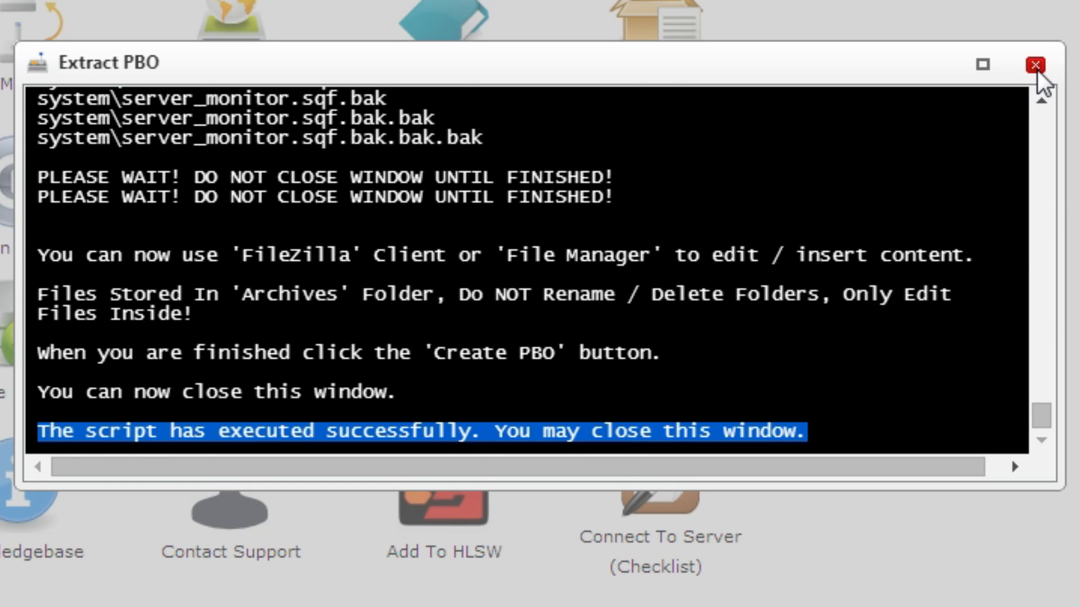
left_click(1035, 66)
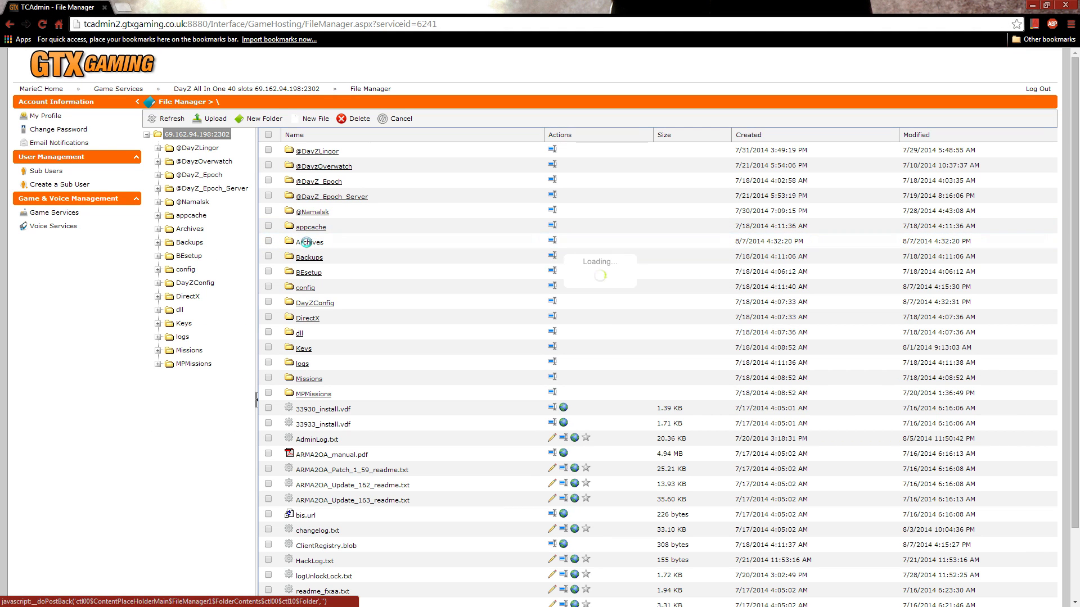
left_click(306, 242)
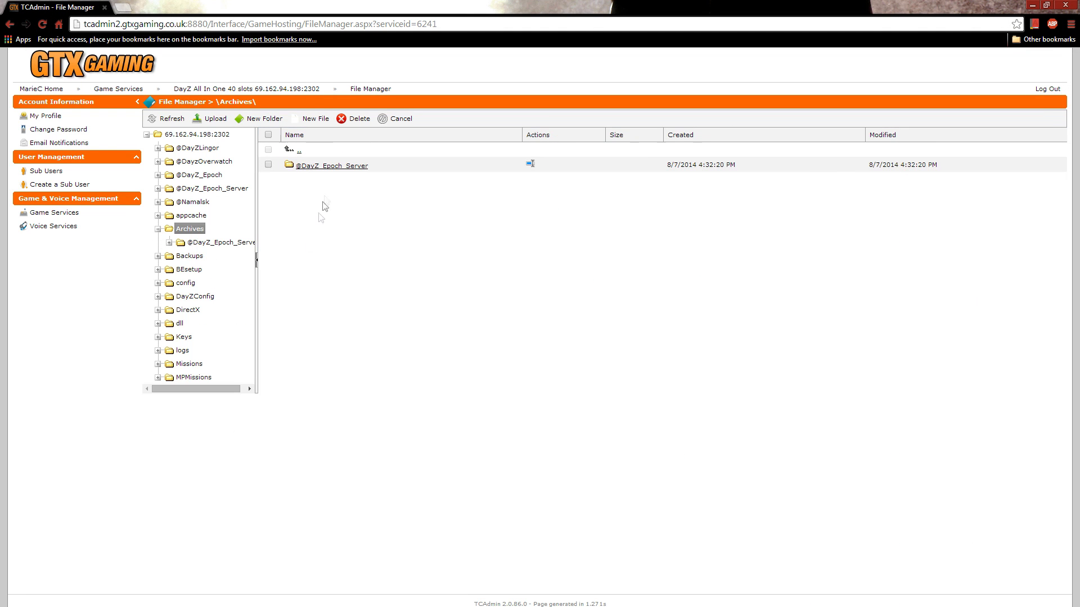
left_click(334, 165)
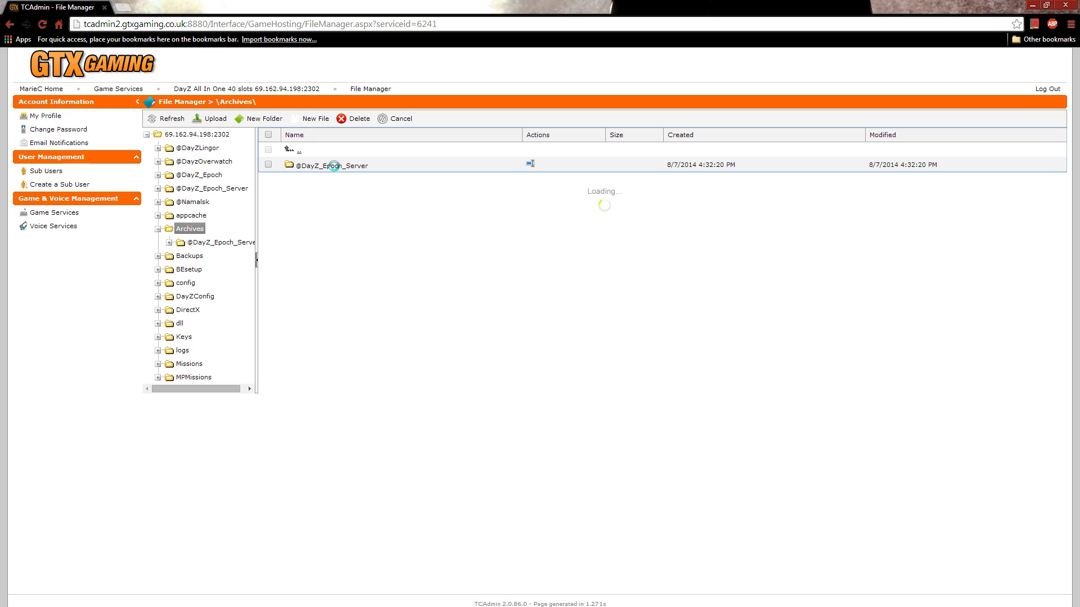
left_click(312, 165)
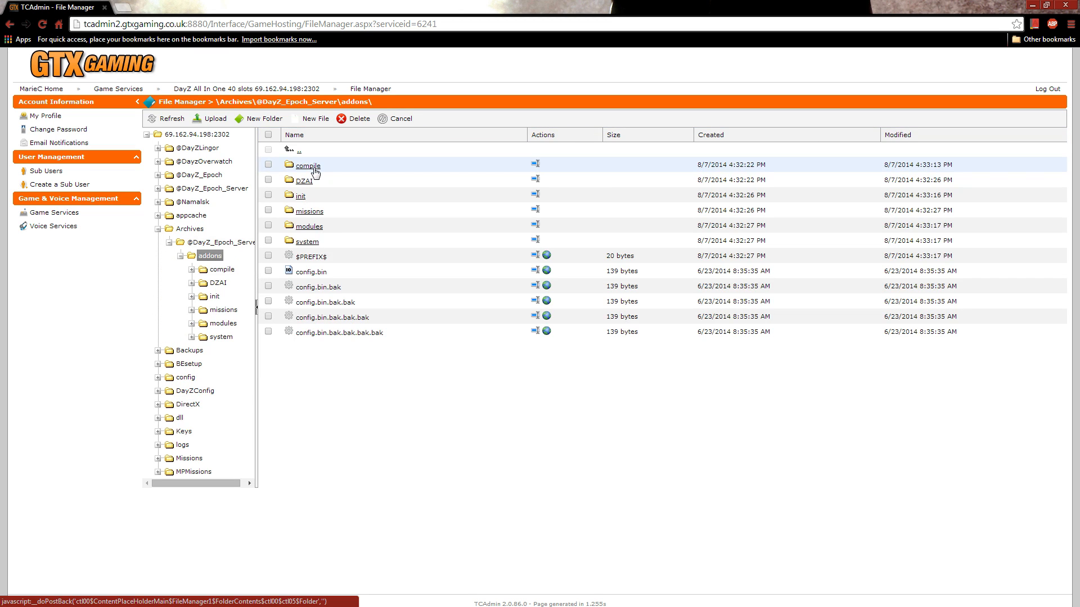
left_click(315, 211)
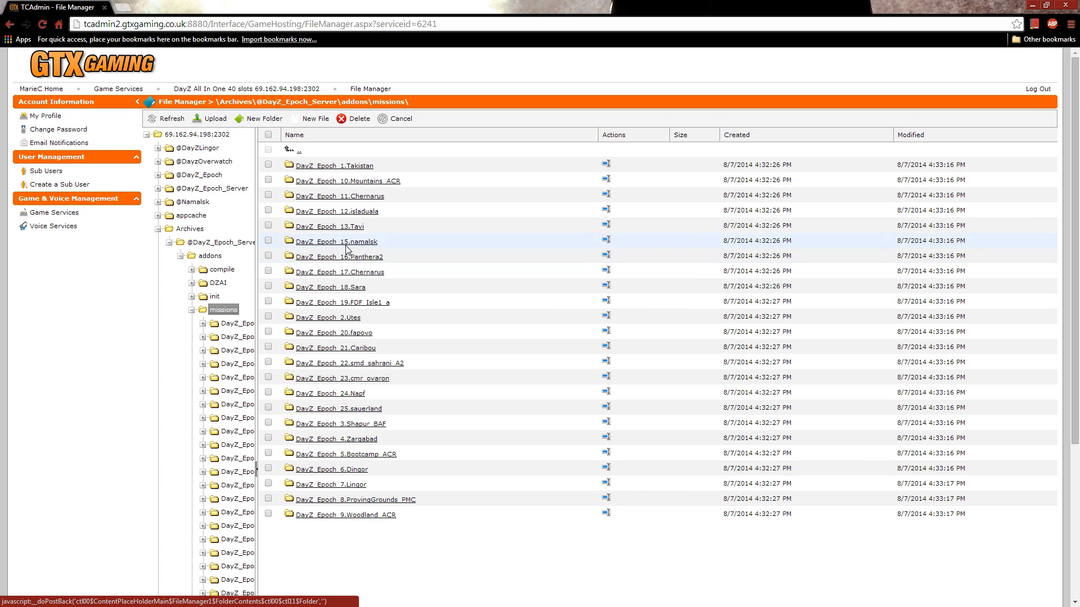
left_click(347, 242)
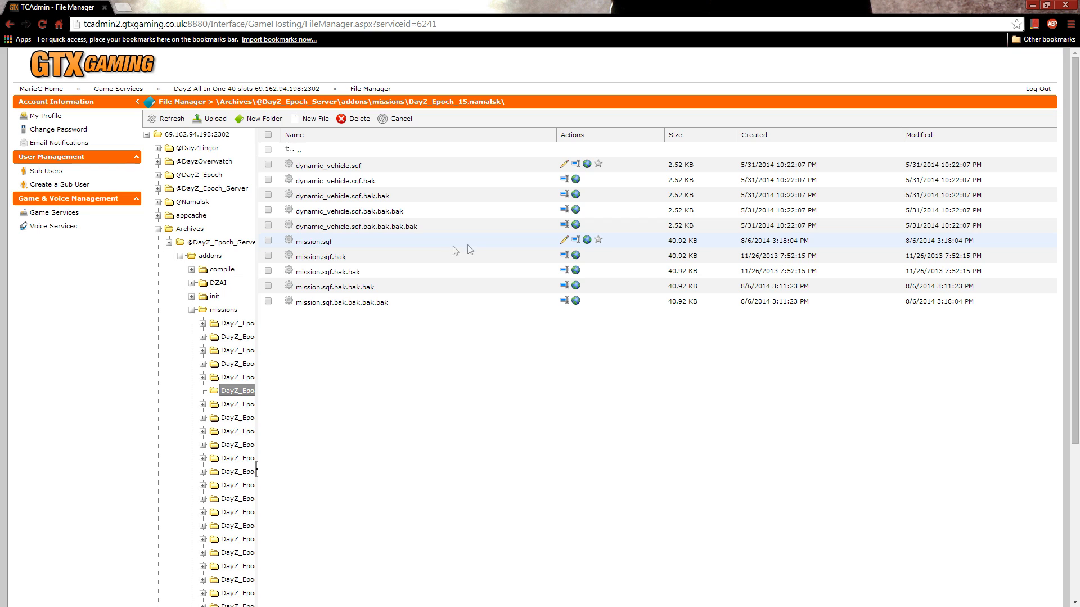
left_click(563, 241)
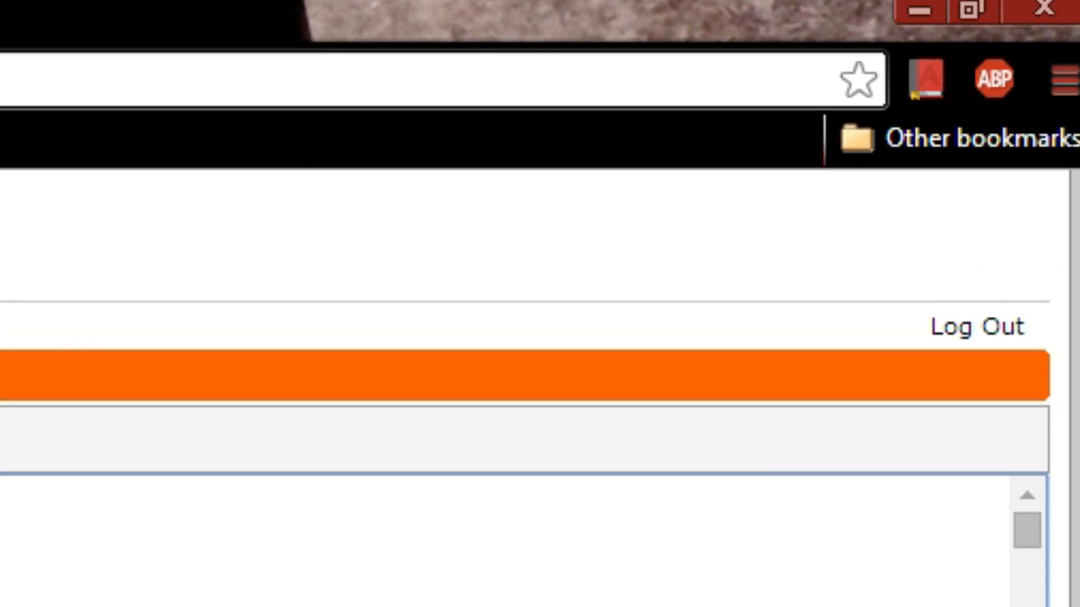
Step: Search mission.sqf for "_unit_" and copy the whole _unit_3 block that creates the GUE_Villager4 agent
key("ctrl+f")
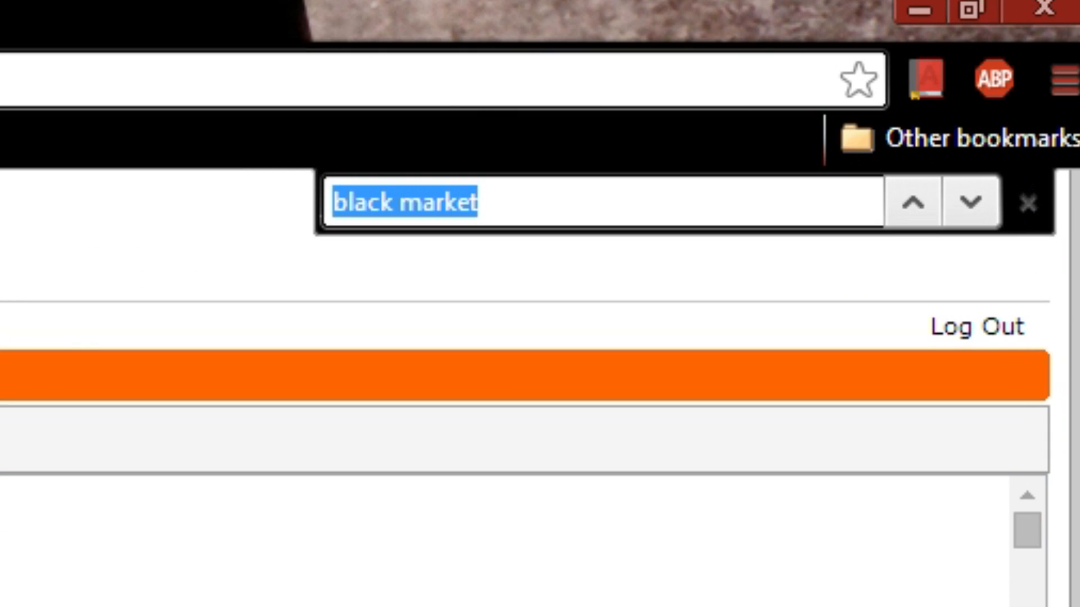
type("_unit_")
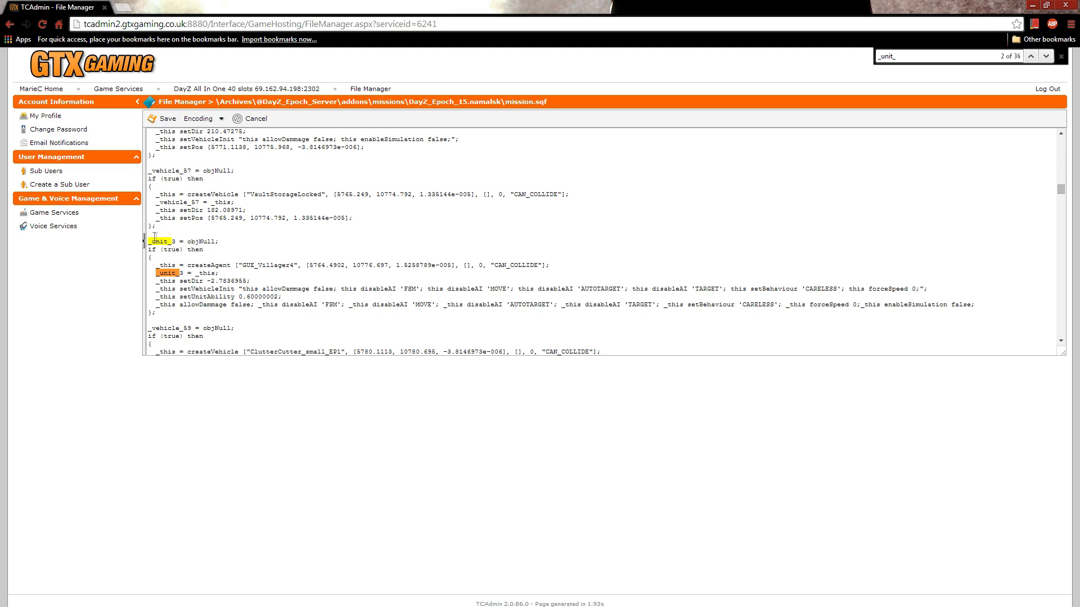
left_click_drag(147, 241, 178, 320)
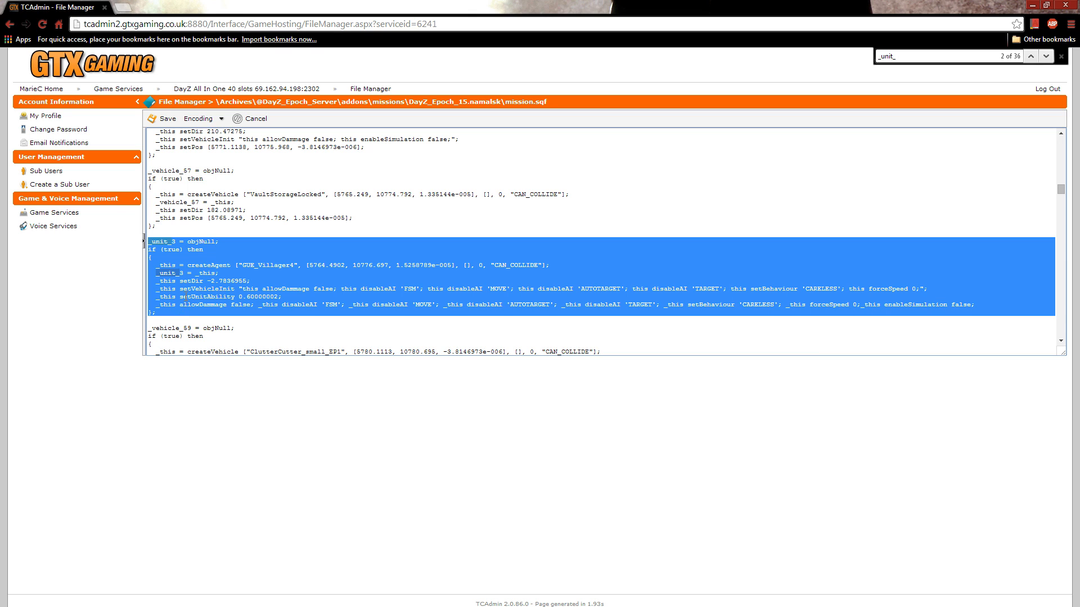
right_click(185, 296)
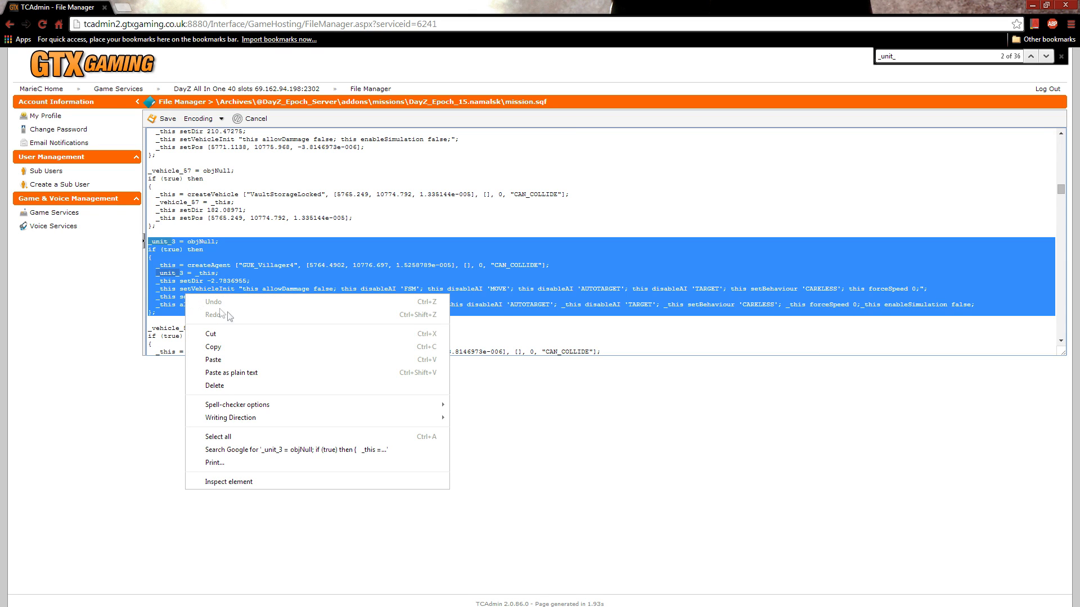
left_click(219, 349)
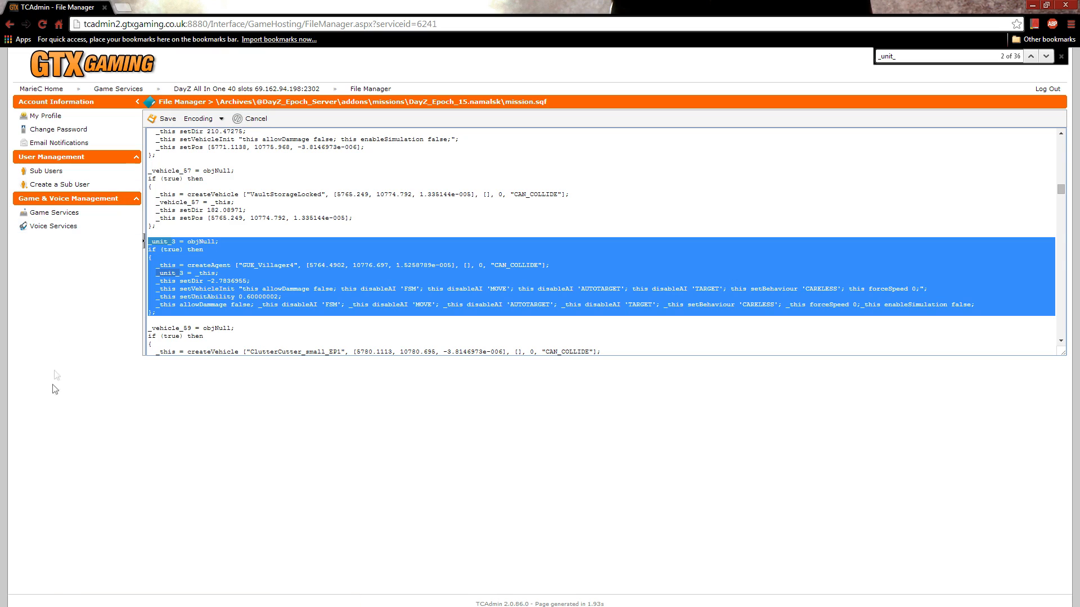
Step: Paste the copied unit block after the _vehicle_301 block, above processInitCommands, and remove the extra blank line below it
left_click_drag(1060, 193, 1061, 333)
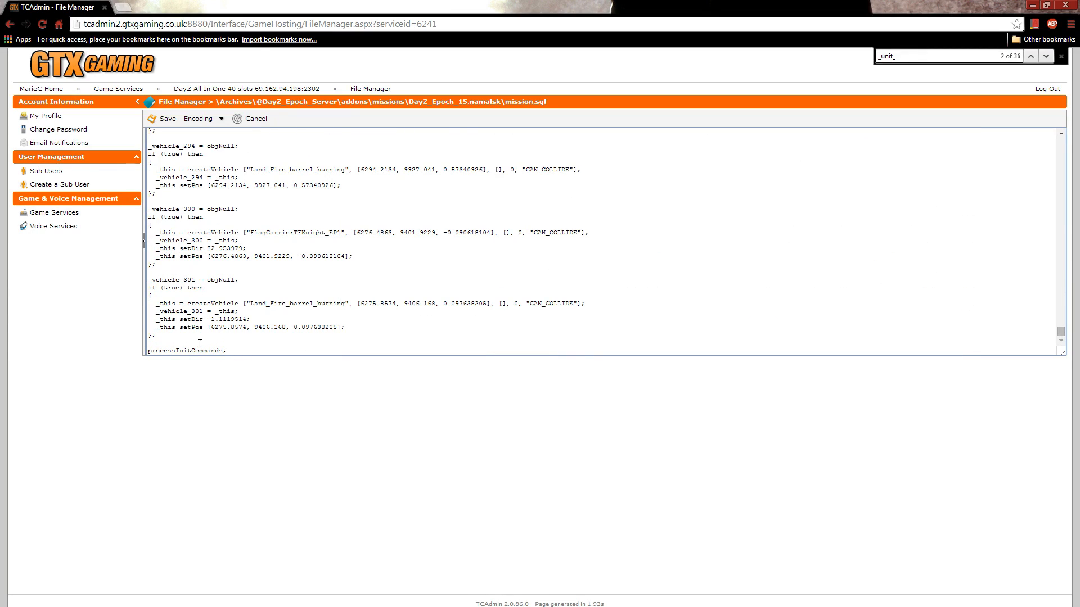
key("Return")
right_click(201, 344)
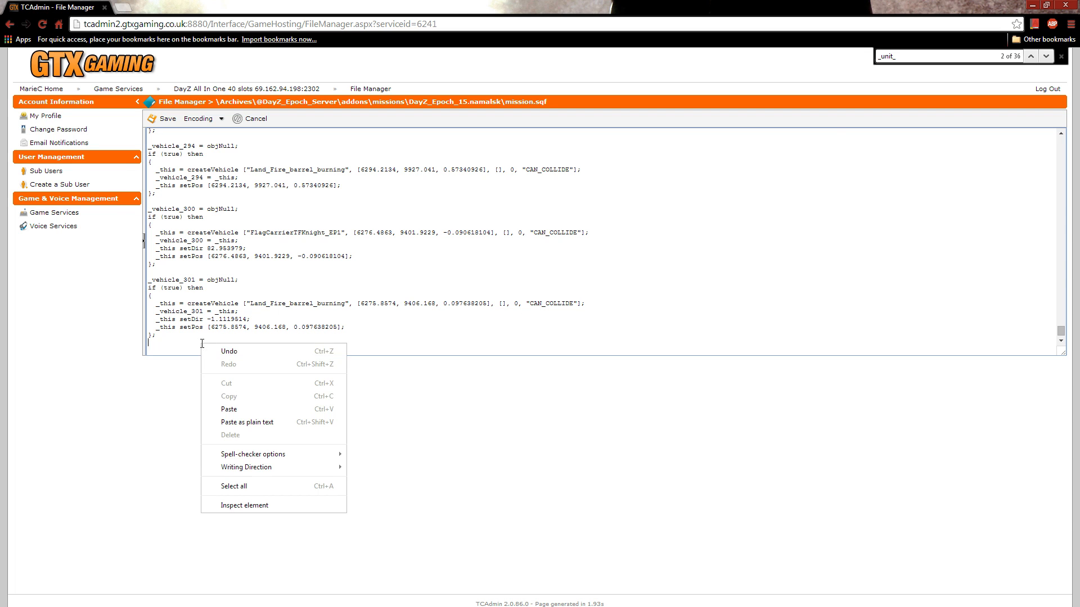
left_click(232, 406)
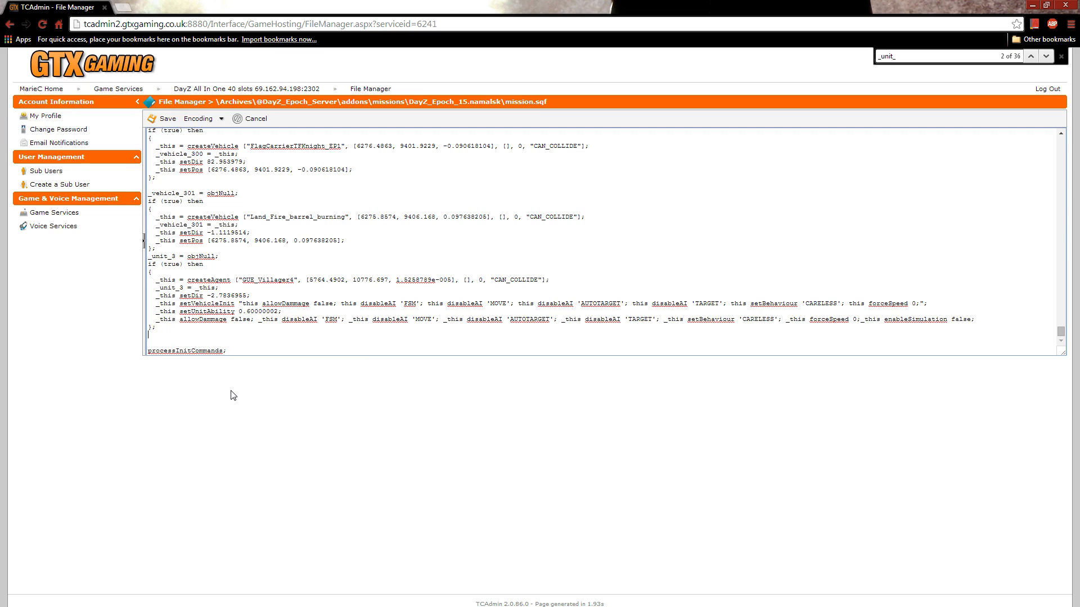
key("Delete")
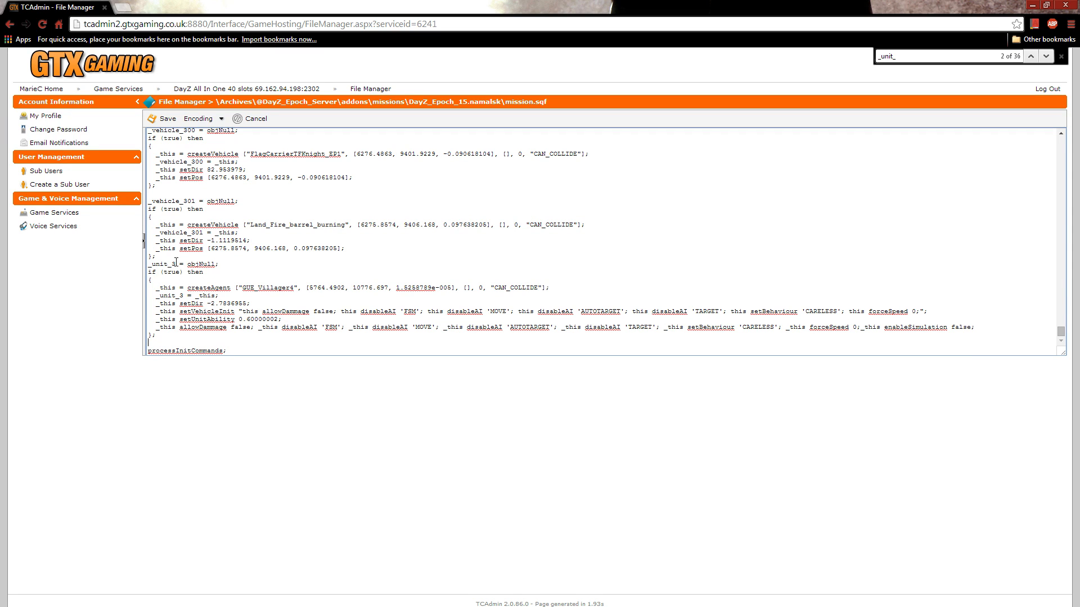
Step: Rename both _unit_3 references in the pasted block to _unit_1000
key("BackSpace")
type("1000")
left_click(184, 295)
key("BackSpace")
type("1000")
Step: Replace GUE_Villager4 in the _unit_1000 block's createAgent line with RU_Functionary1 copied from notes.txt
left_click_drag(243, 289, 293, 289)
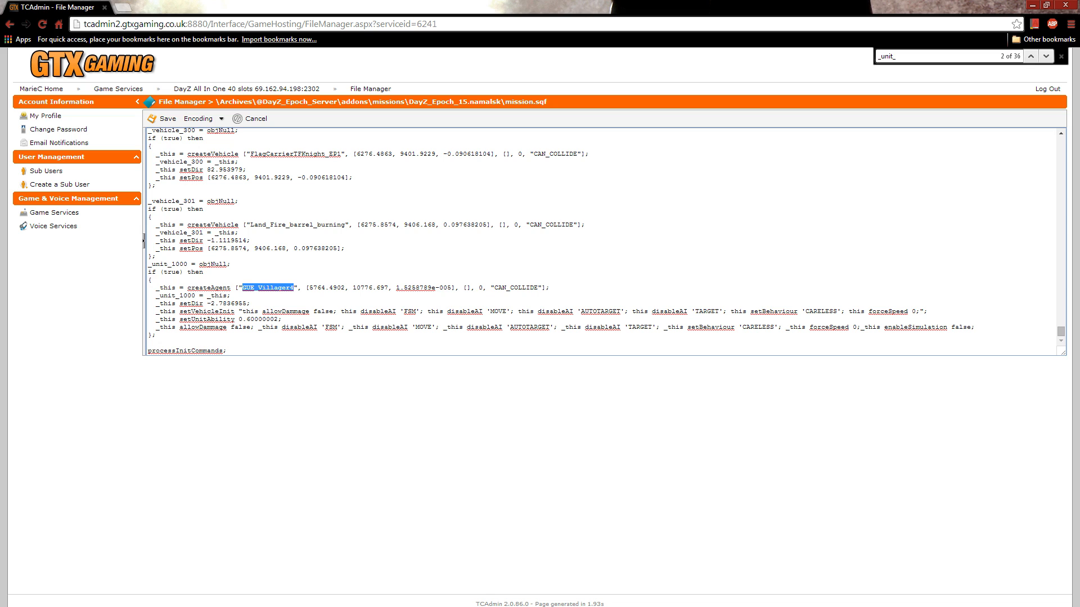
key("alt+Tab")
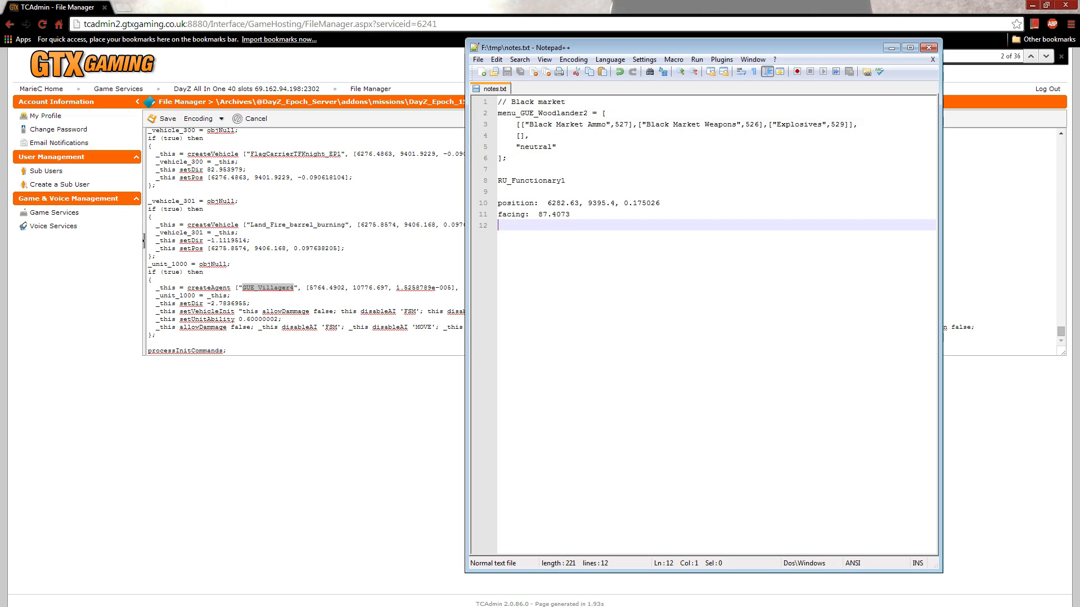
double_click(511, 183)
right_click(525, 183)
left_click(548, 202)
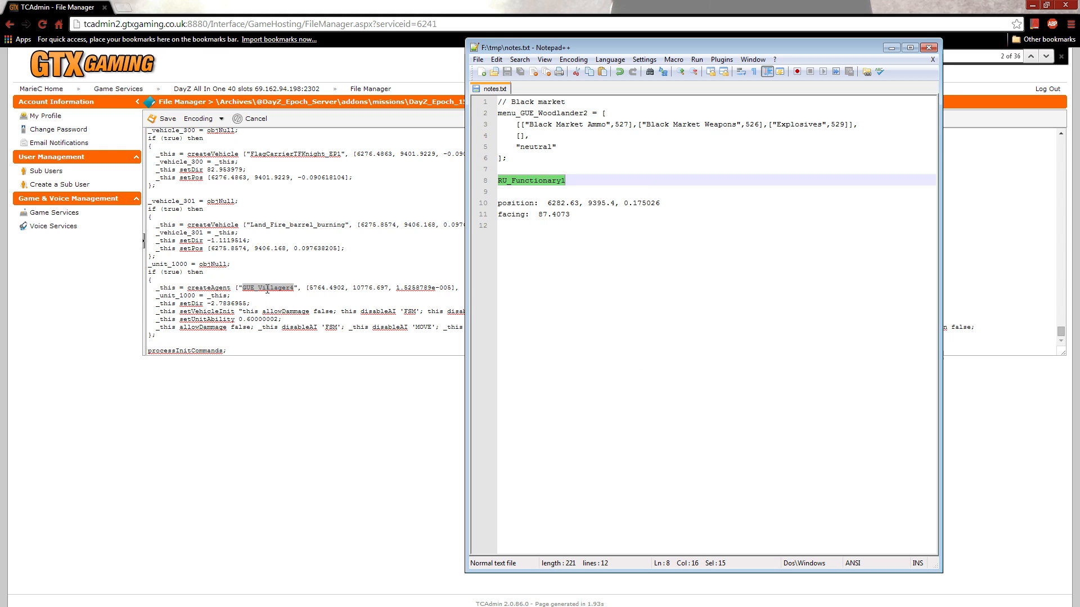
double_click(267, 290)
right_click(267, 290)
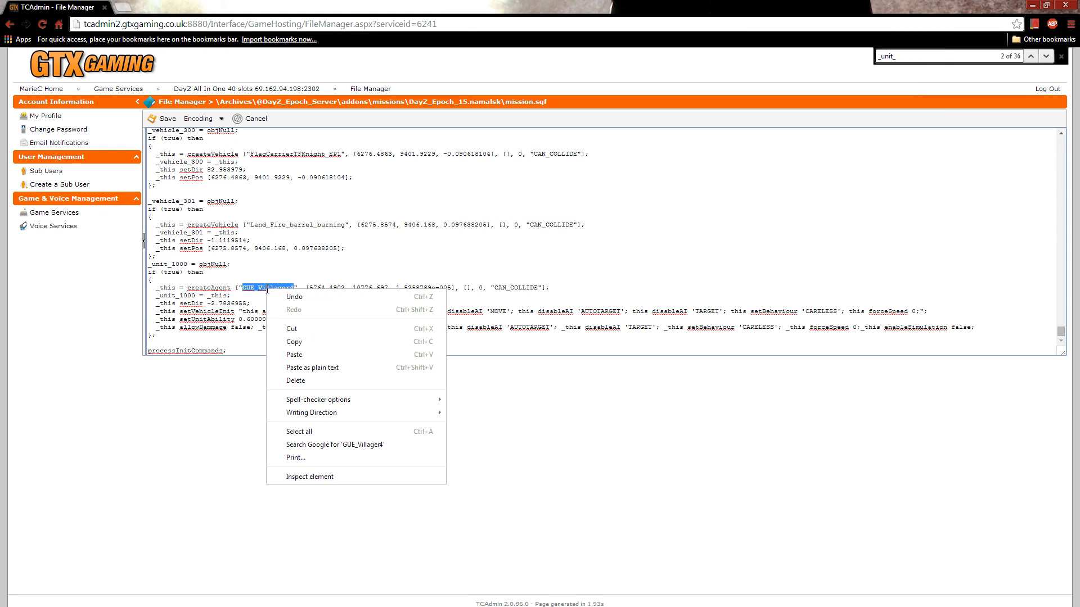
left_click(293, 355)
double_click(279, 297)
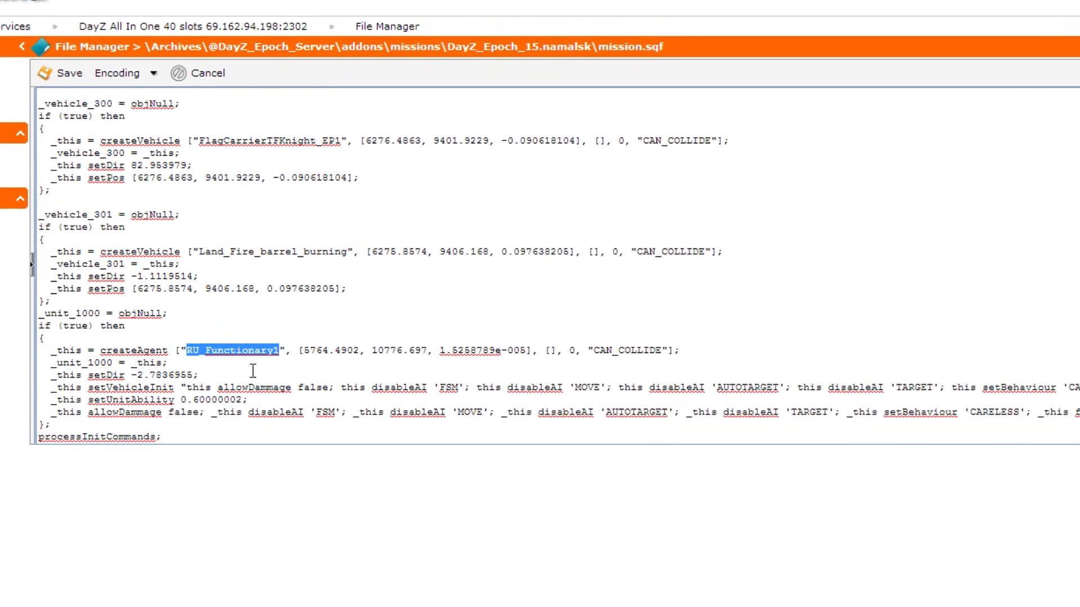
Step: Replace the createAgent coordinates of _unit_1000 with the position 6282.63, 9395.4, 0.175026 copied from notes.txt
left_click_drag(317, 296, 360, 296)
left_click_drag(373, 359, 535, 359)
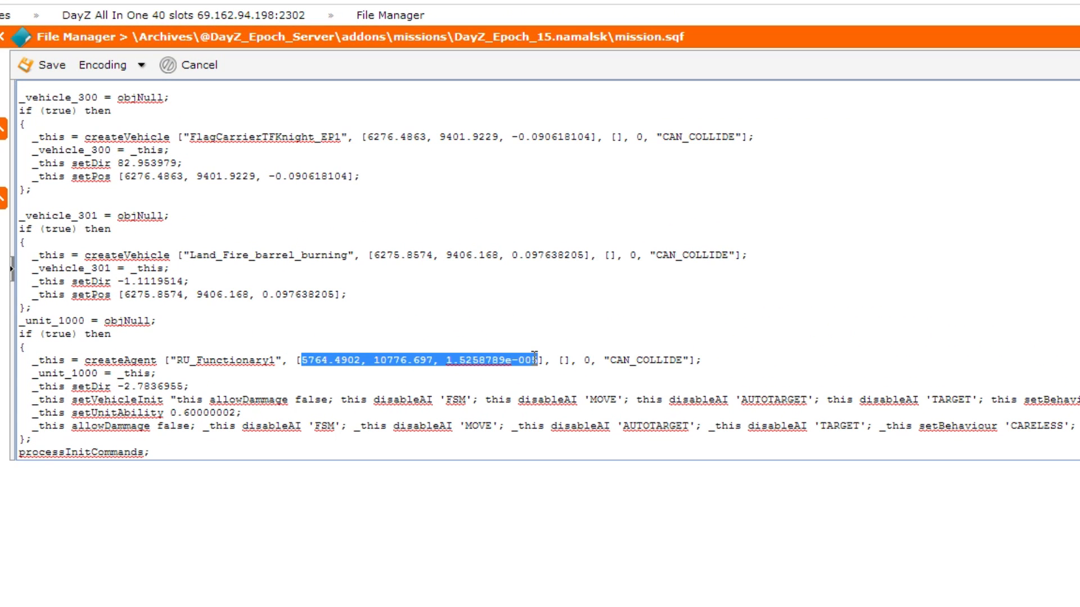
key("alt+Tab")
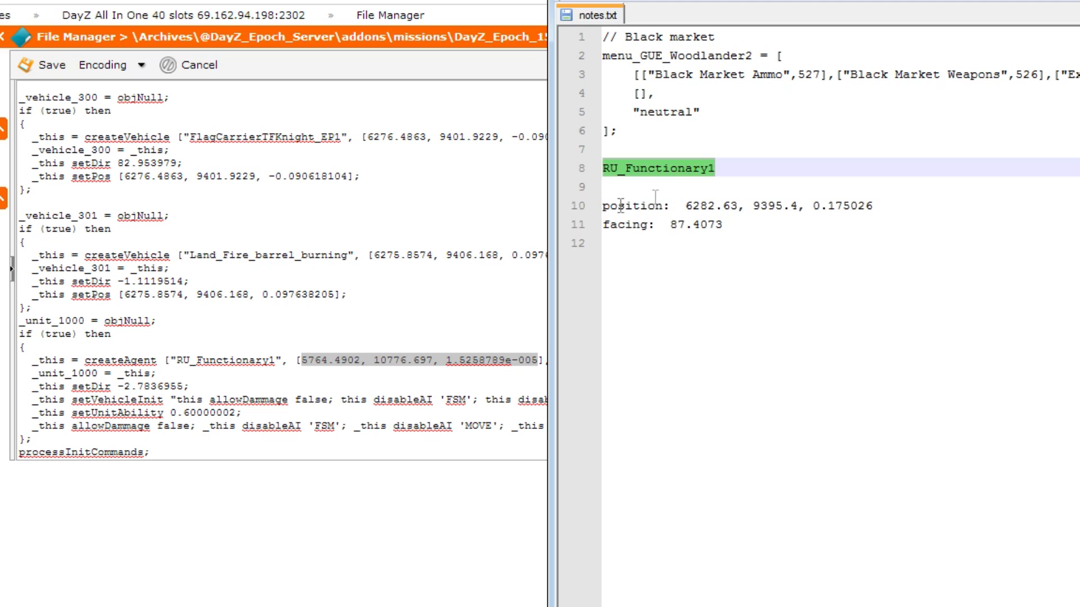
left_click_drag(687, 207, 872, 208)
right_click(863, 209)
left_click(900, 239)
left_click(373, 361)
left_click_drag(302, 360, 538, 362)
right_click(538, 363)
left_click(583, 470)
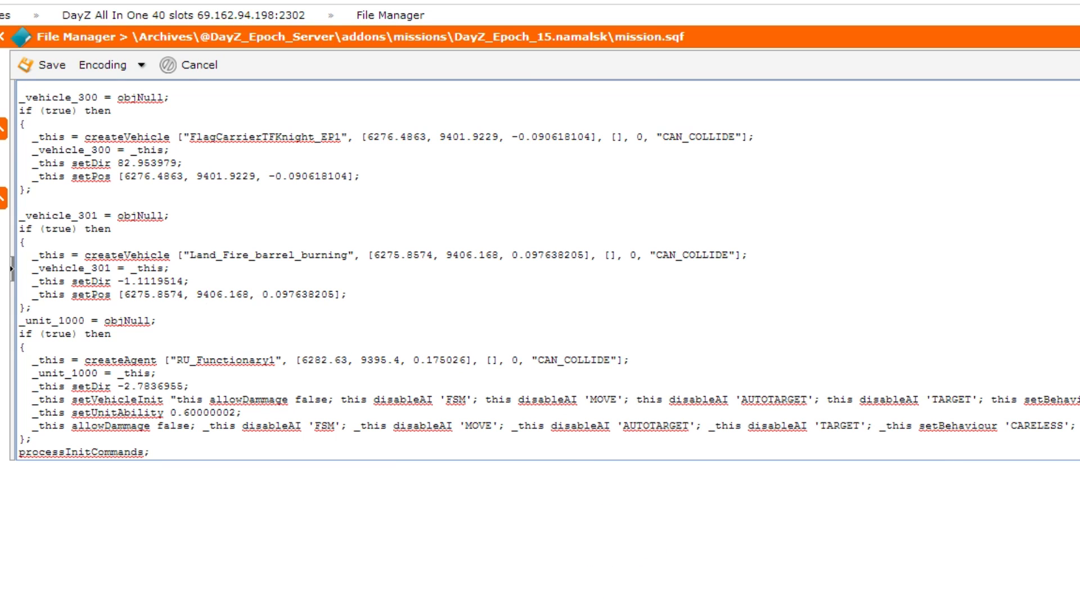
Step: Replace the setDir value of _unit_1000 with the facing 87.4073 copied from notes.txt and save mission.sqf
double_click(149, 386)
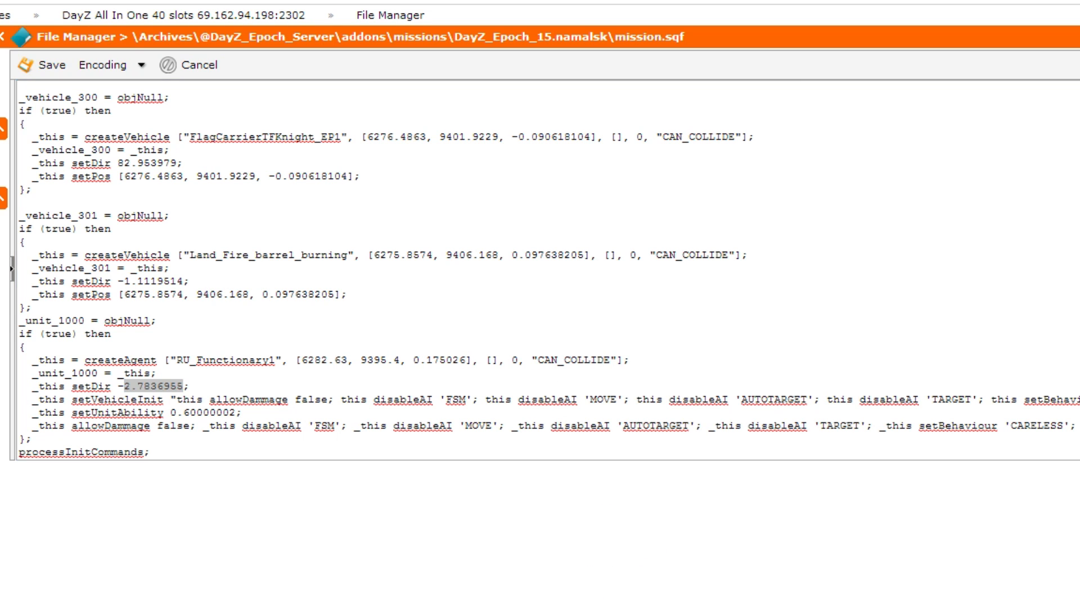
key("alt+Tab")
left_click_drag(670, 225, 730, 227)
right_click(730, 227)
left_click(754, 256)
left_click_drag(118, 387, 180, 387)
right_click(181, 387)
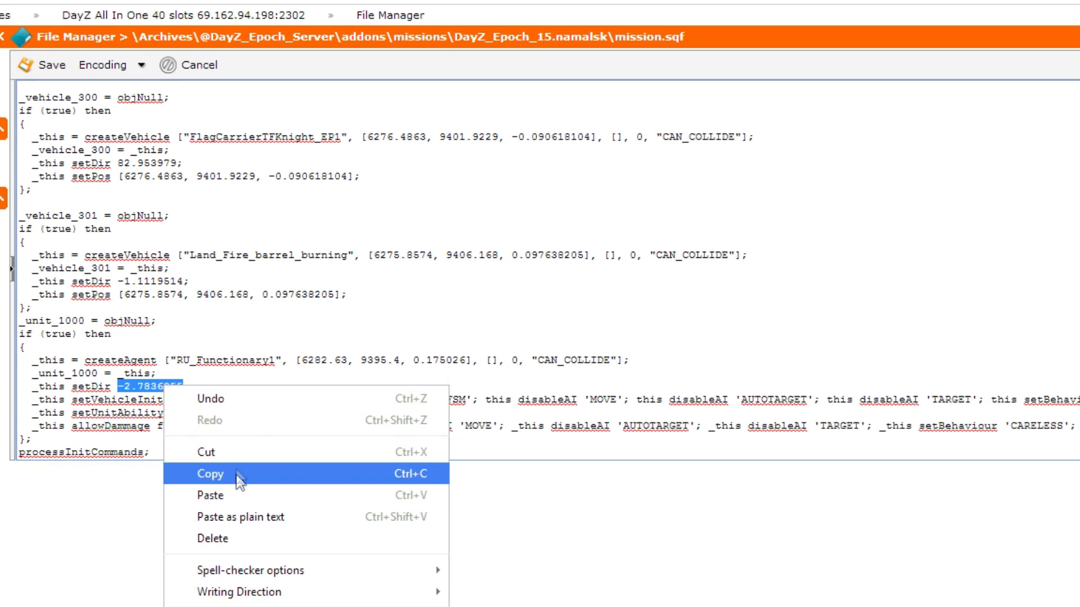
left_click(233, 494)
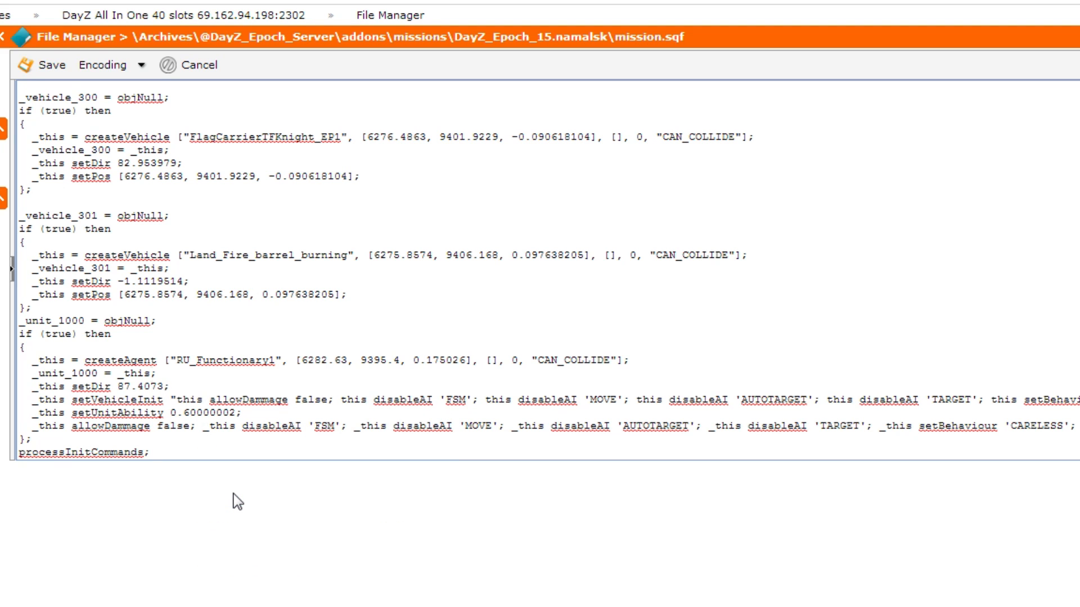
left_click(45, 65)
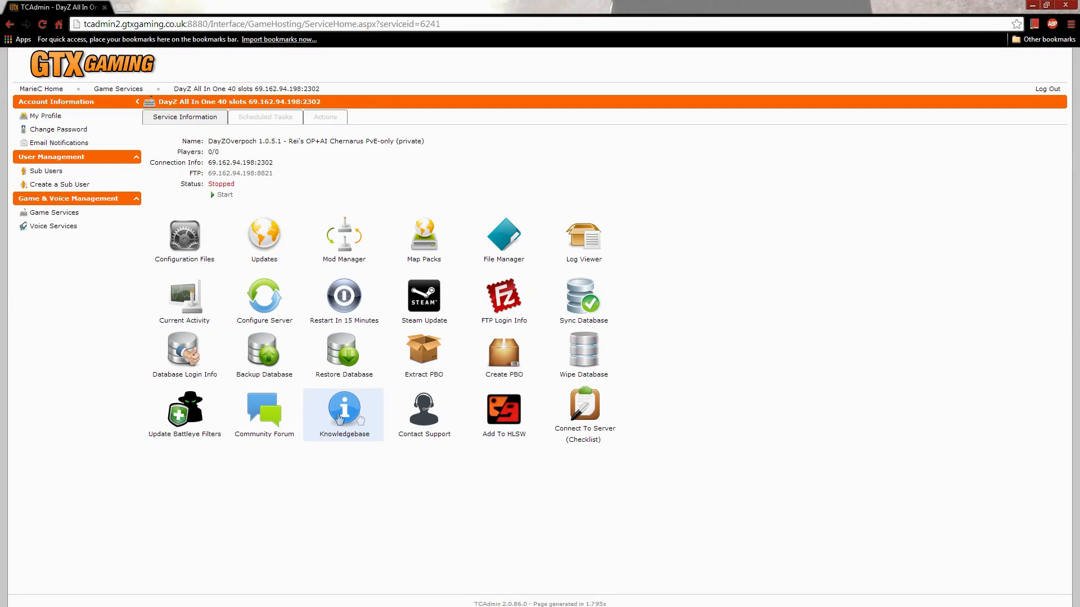
Step: Run the Create PBO script for the server and close its output window once it has finished
left_click(503, 358)
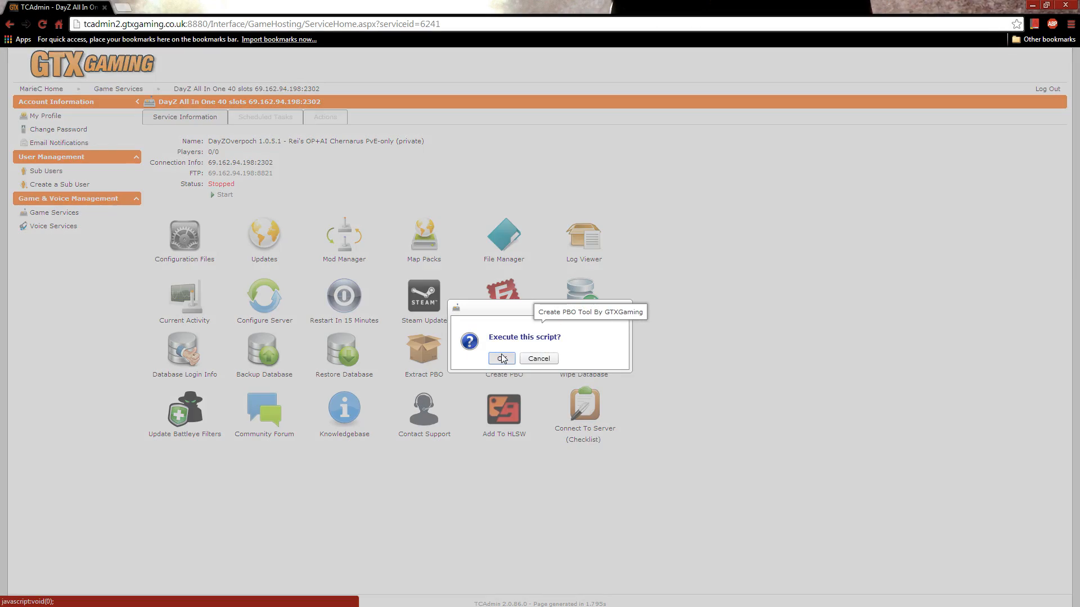
left_click(499, 360)
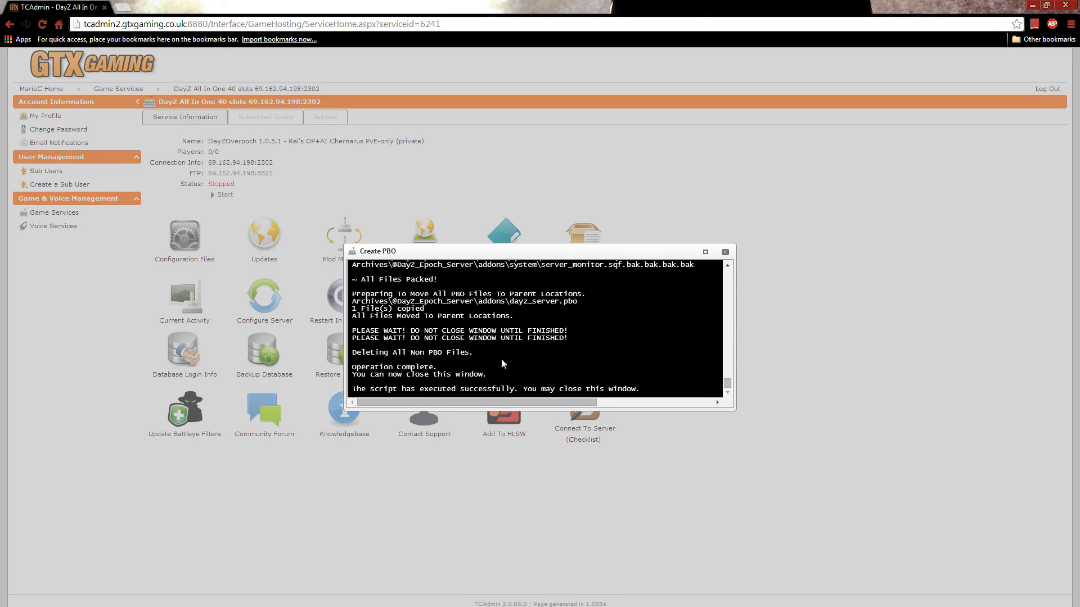
left_click_drag(355, 386, 647, 393)
left_click(725, 252)
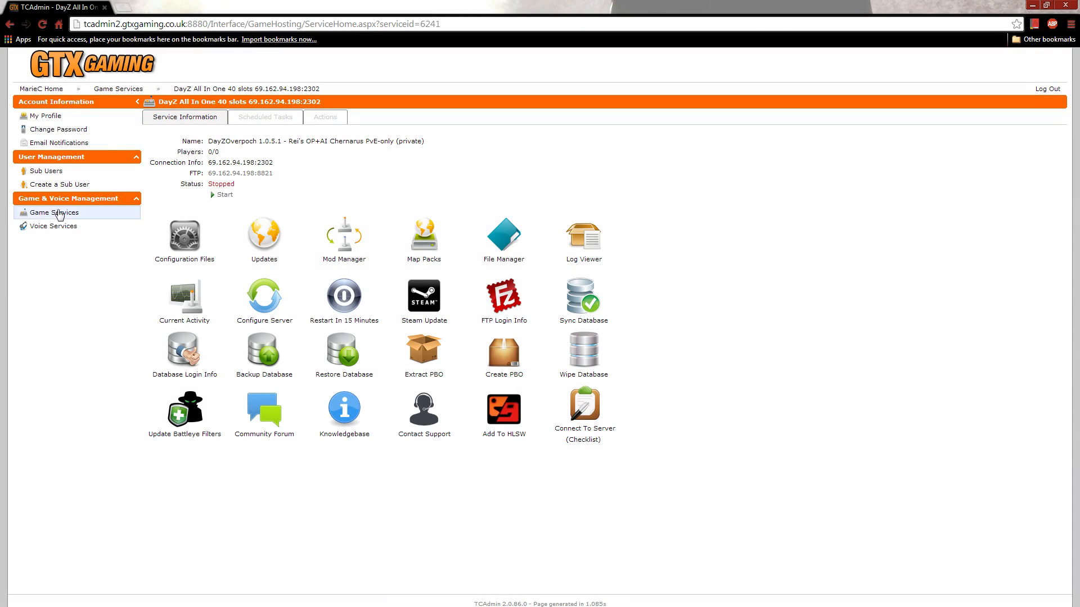
Step: Open server_traders.sqf from the MPMissions\DayZ_Epoch_15.namalsk folder for editing
left_click(505, 243)
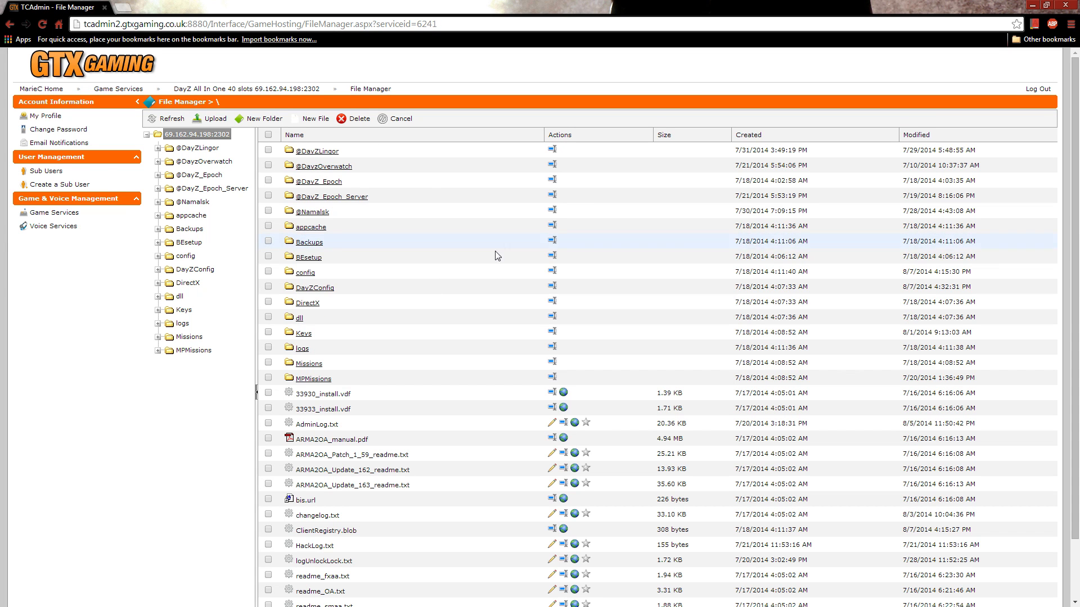
left_click(313, 378)
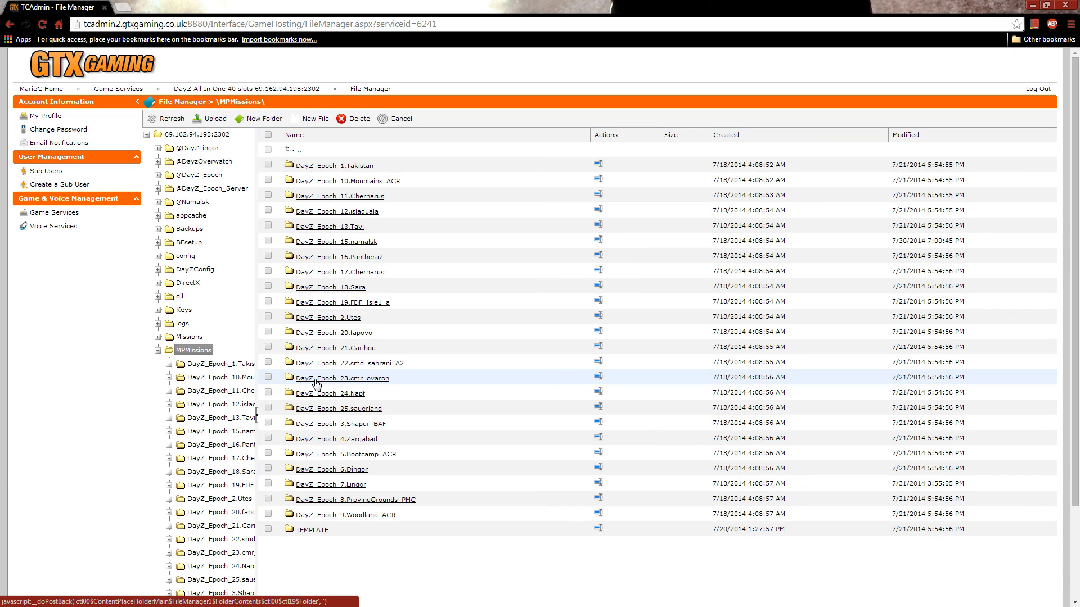
left_click(346, 242)
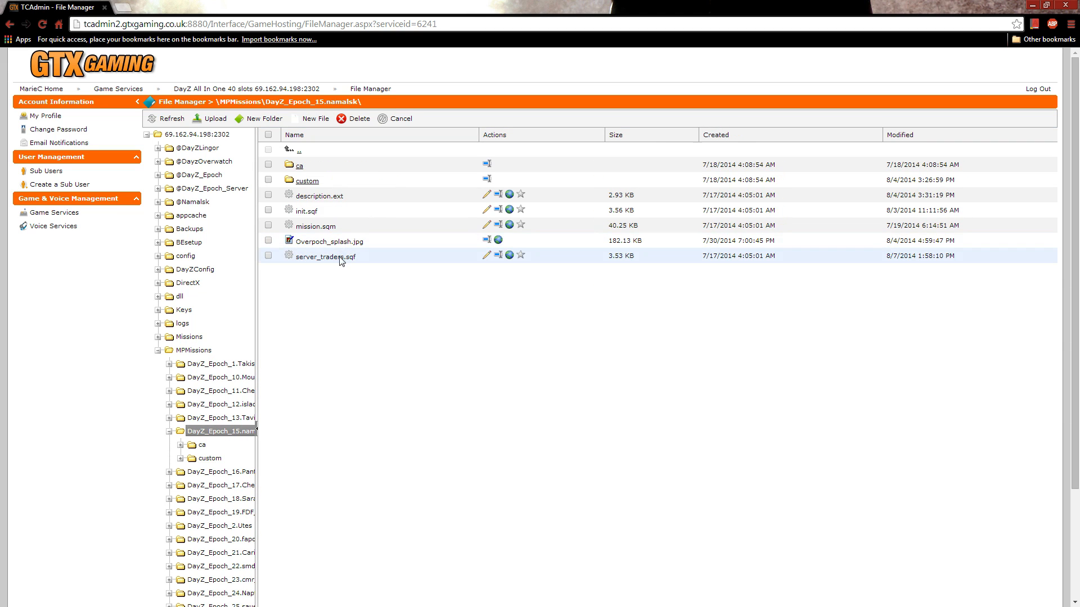
left_click(485, 254)
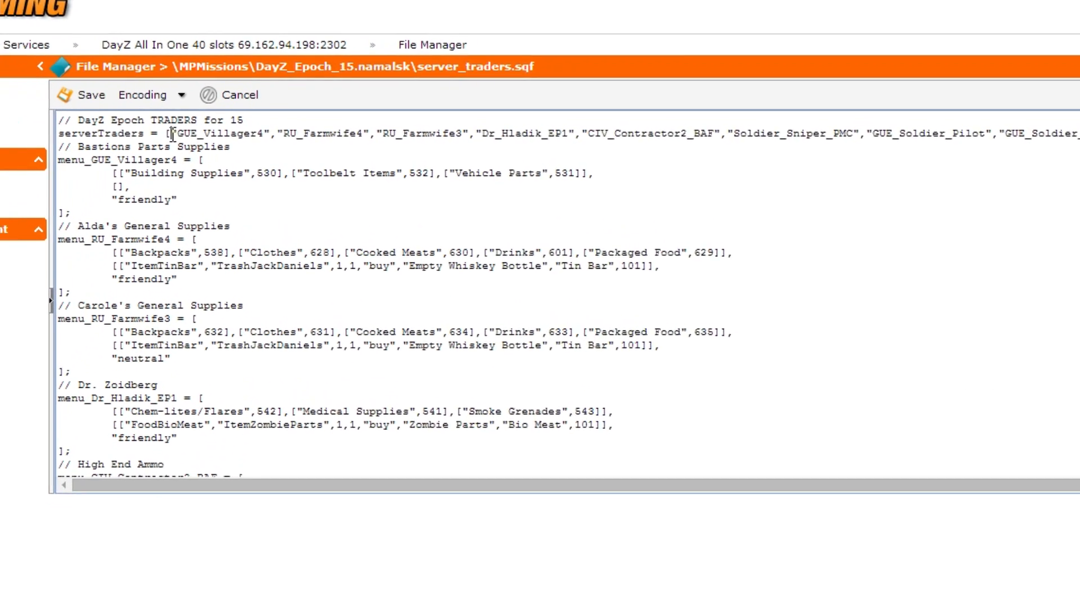
Step: Insert an empty quoted entry followed by a comma before "GUE_Villager4" in the serverTraders array
triple_click(173, 133)
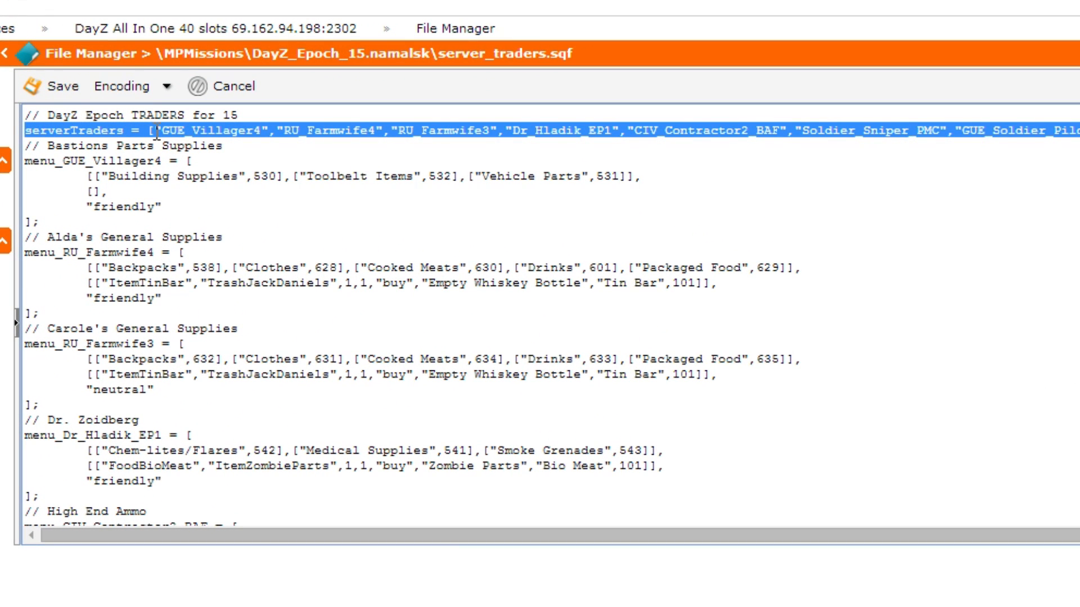
left_click(156, 134)
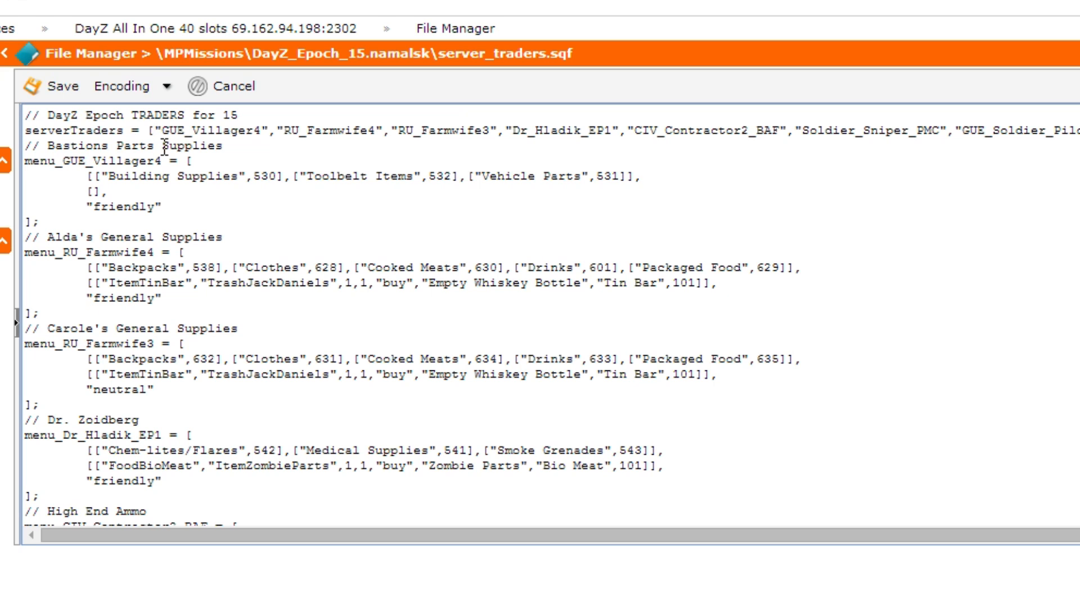
type("\"\",")
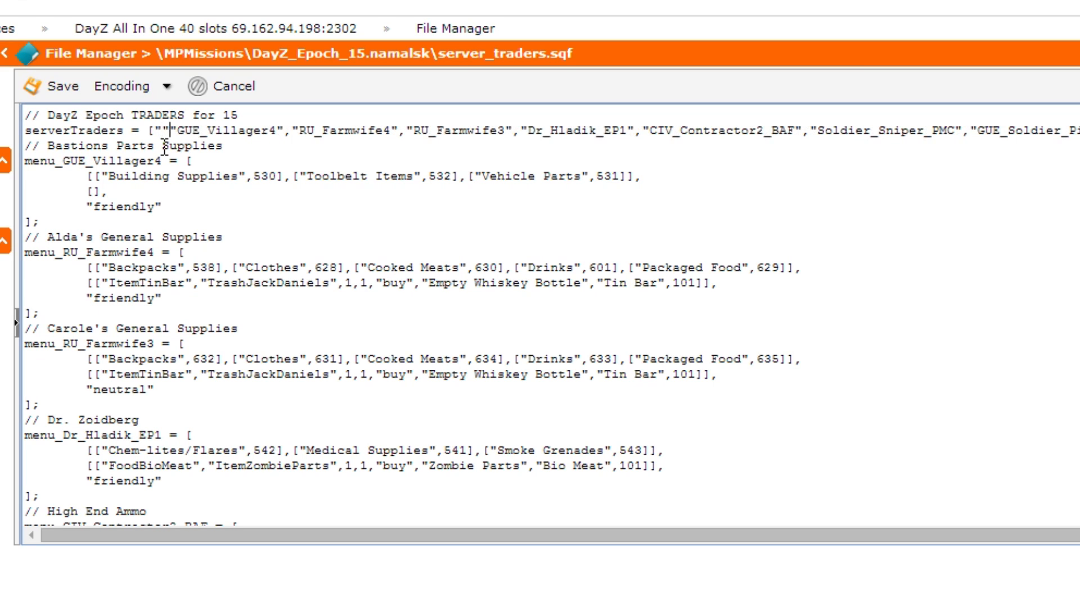
key("Left")
key("Left")
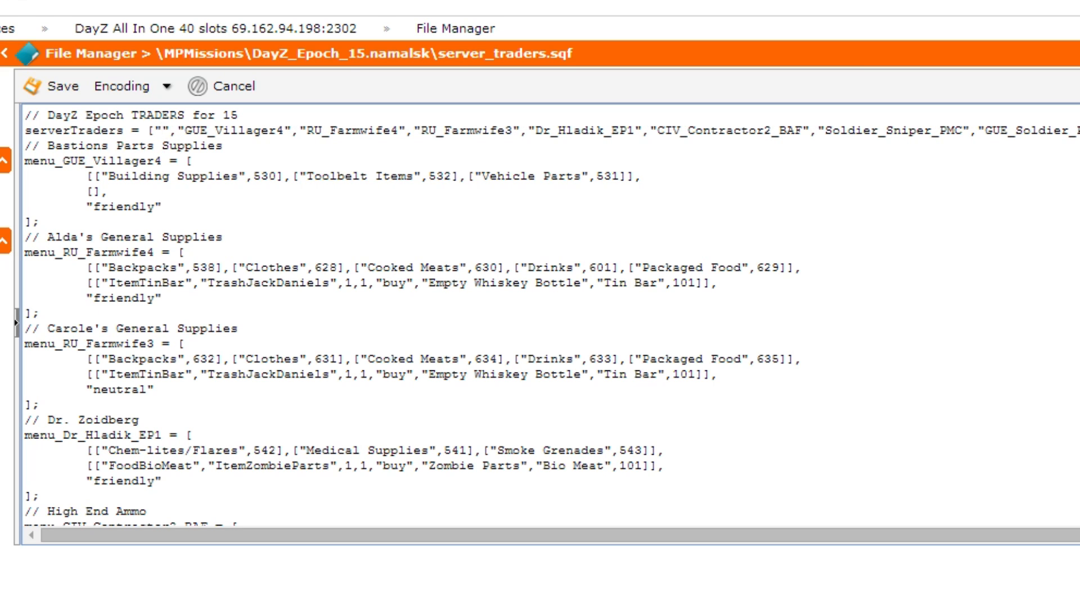
Step: Fill the empty serverTraders entry with RU_Functionary1 copied from notes.txt
key("alt+Tab")
double_click(742, 207)
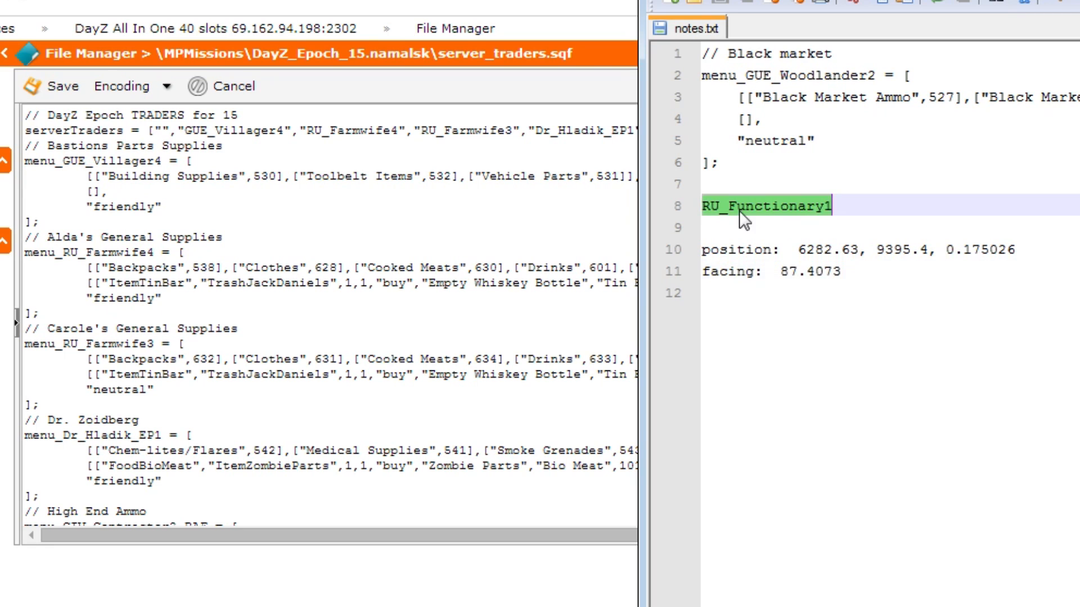
right_click(741, 207)
left_click(850, 312)
left_click(163, 130)
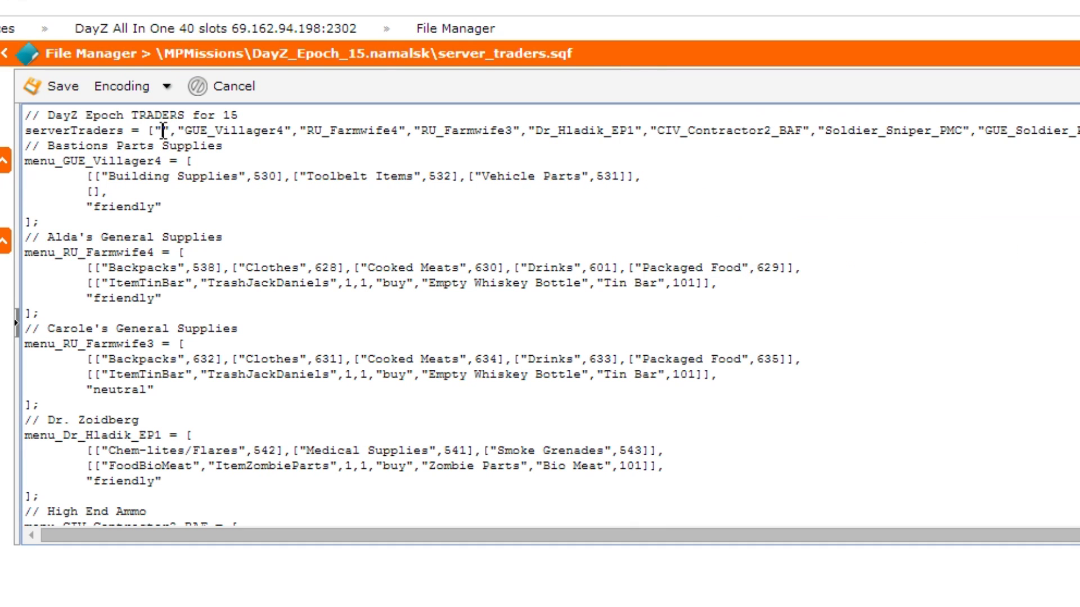
right_click(163, 131)
left_click(230, 254)
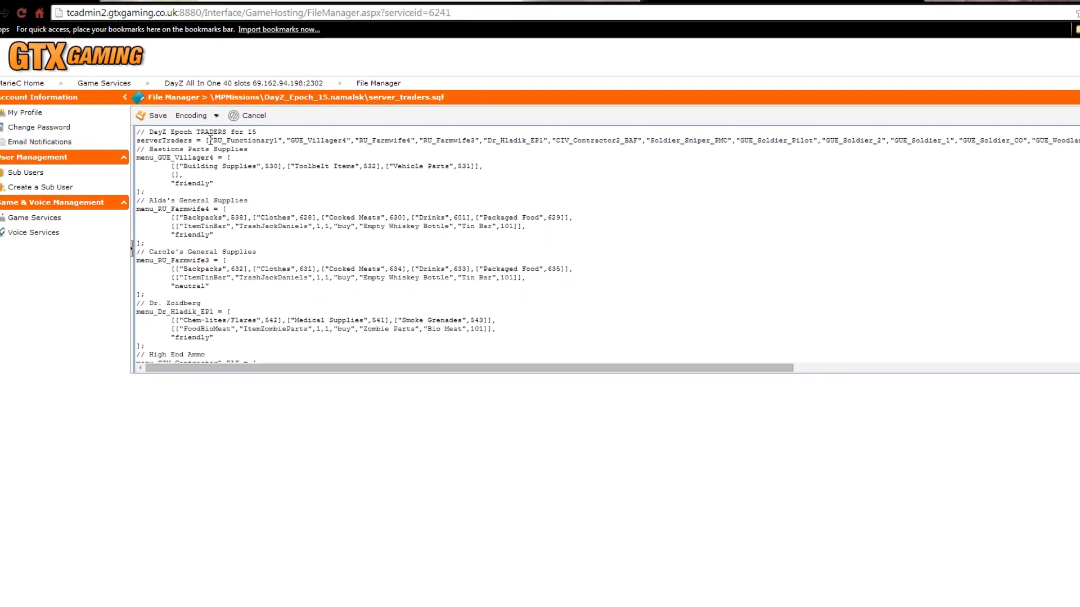
left_click_drag(210, 140, 285, 141)
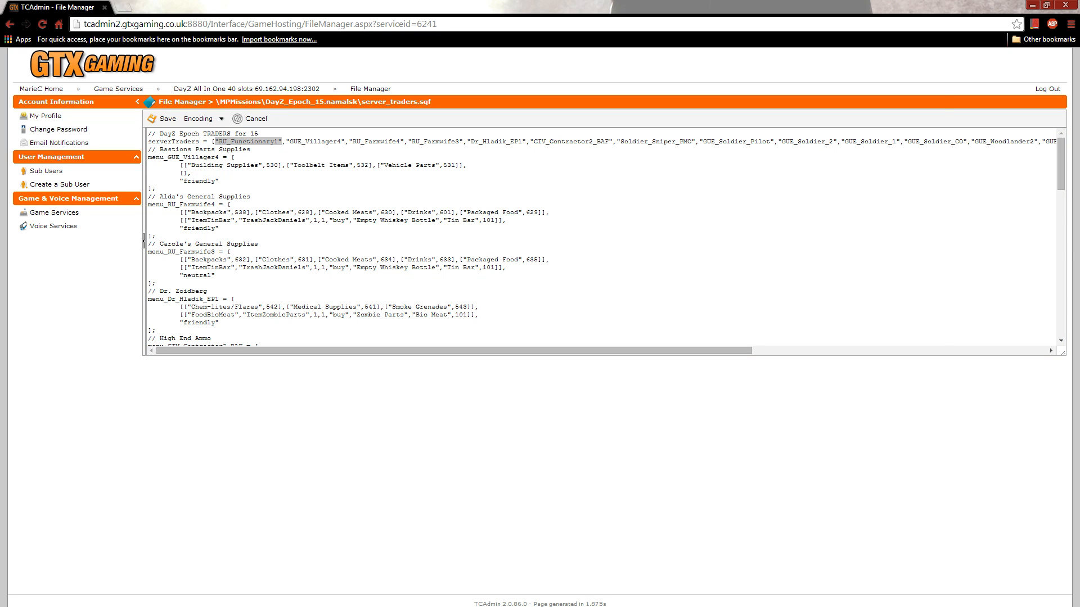
Step: Copy the Black market menu block from notes.txt and paste it above the Bastions Parts Supplies comment in server_traders.sqf
key("alt+Tab")
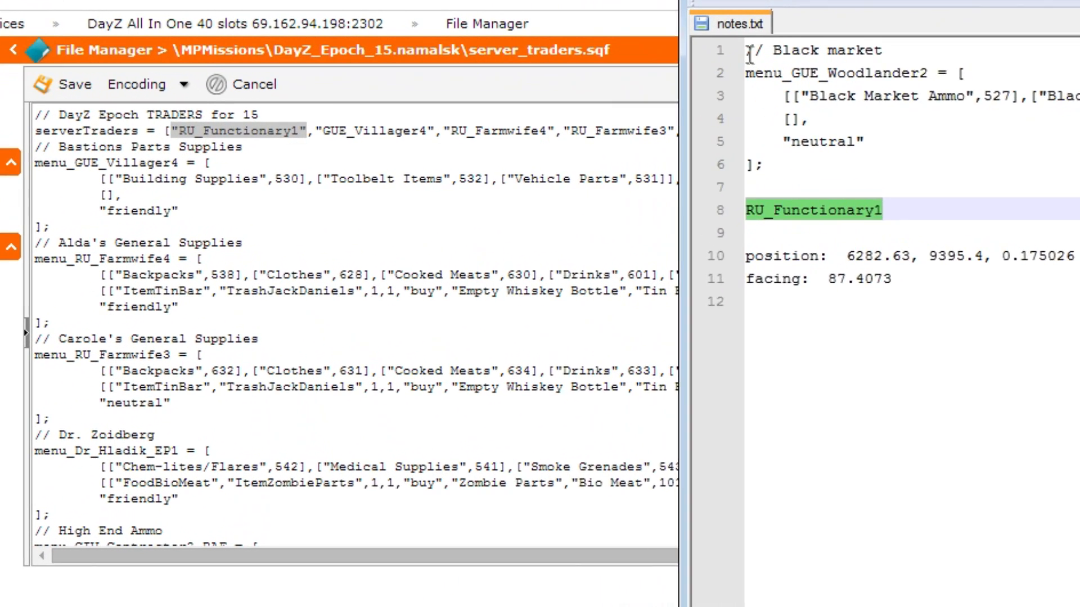
left_click(498, 104)
left_click_drag(764, 48, 763, 188)
right_click(832, 90)
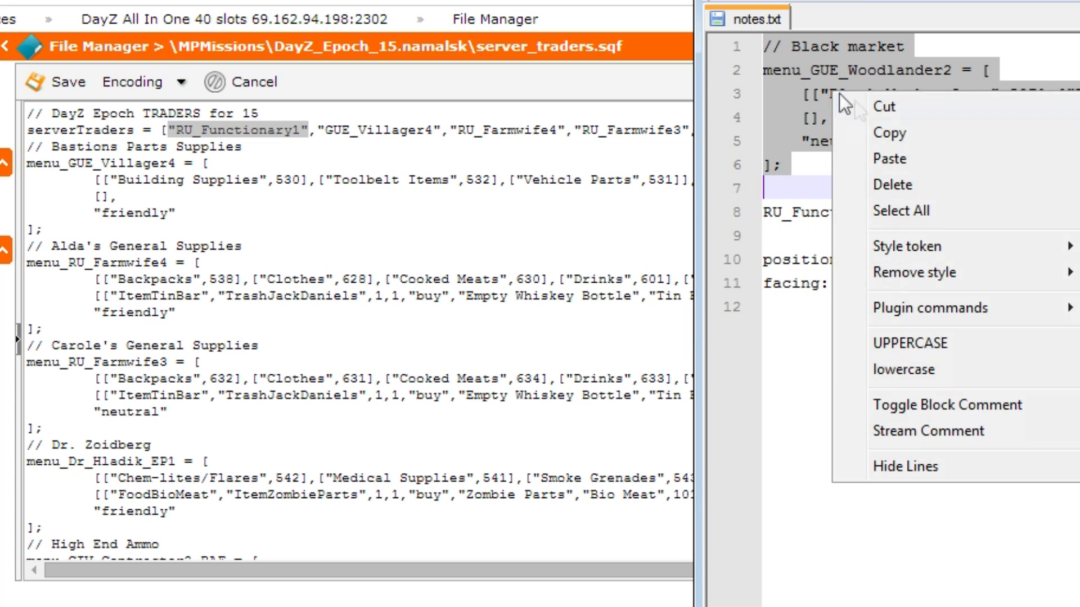
left_click(877, 134)
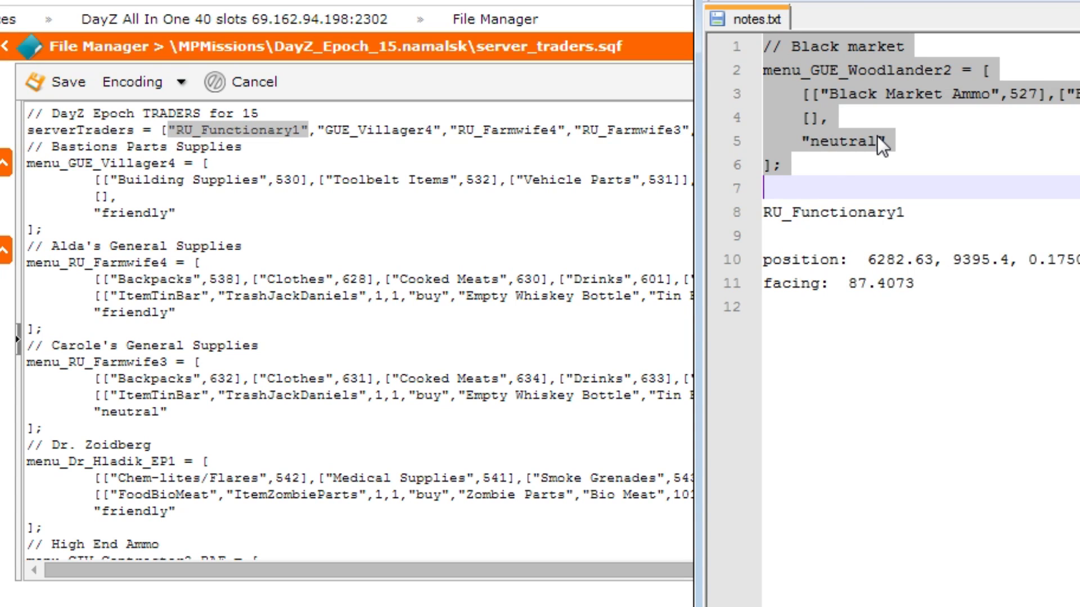
left_click(188, 147)
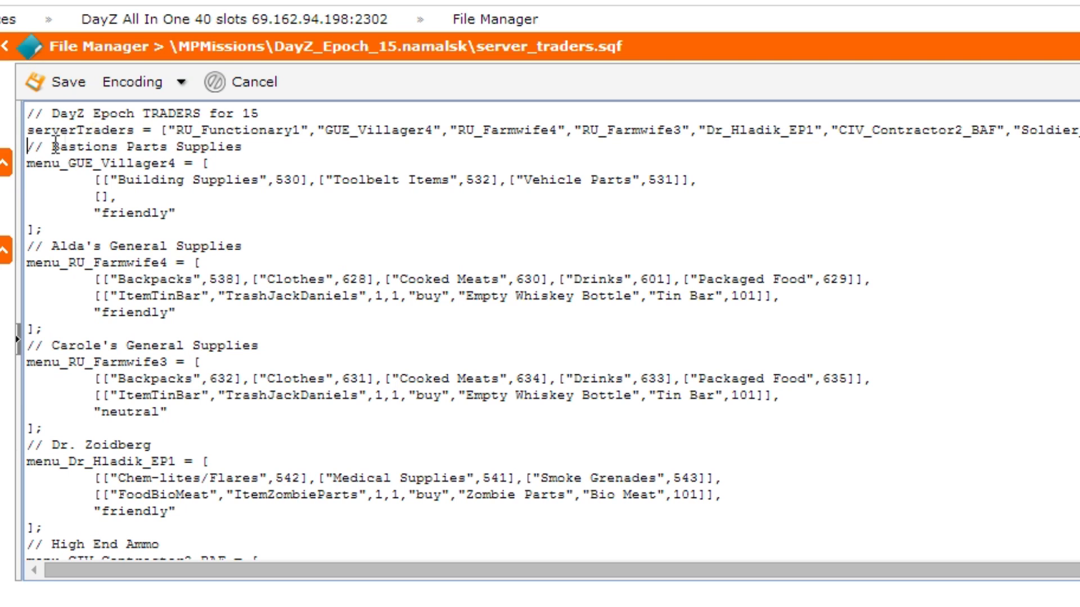
right_click(29, 150)
left_click(143, 284)
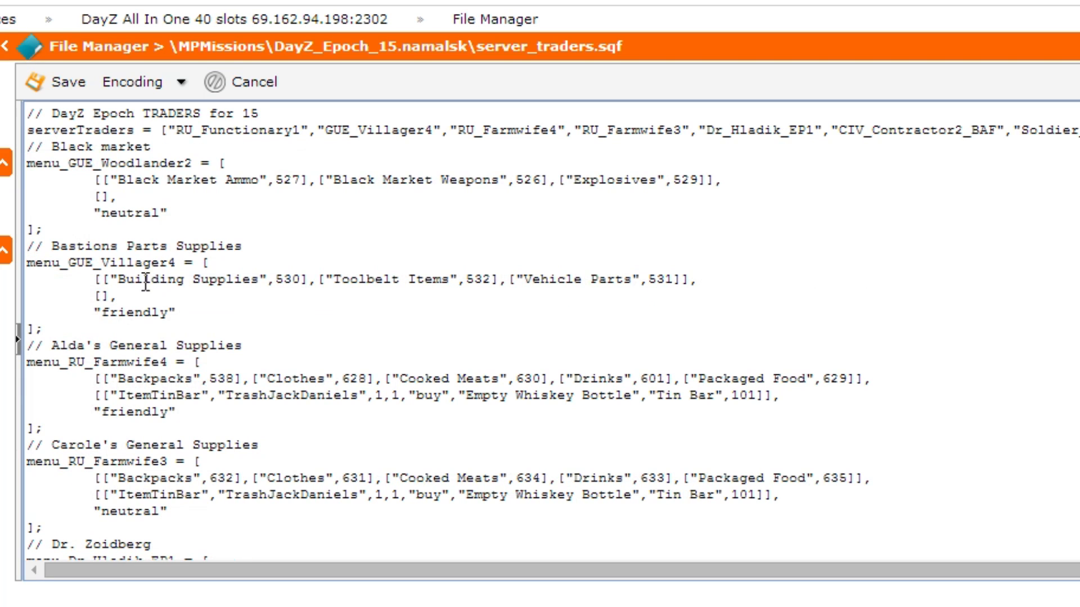
left_click_drag(29, 149, 17, 243)
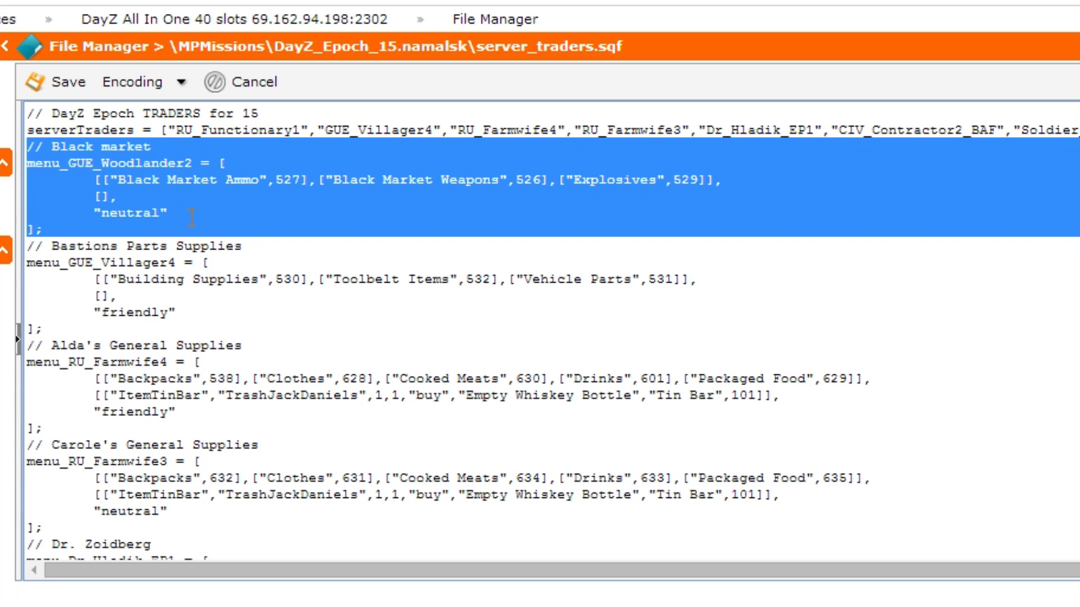
Step: Replace GUE_Woodlander2 in the pasted Black market menu name with RU_Functionary1 and save server_traders.sqf
double_click(207, 130)
right_click(207, 131)
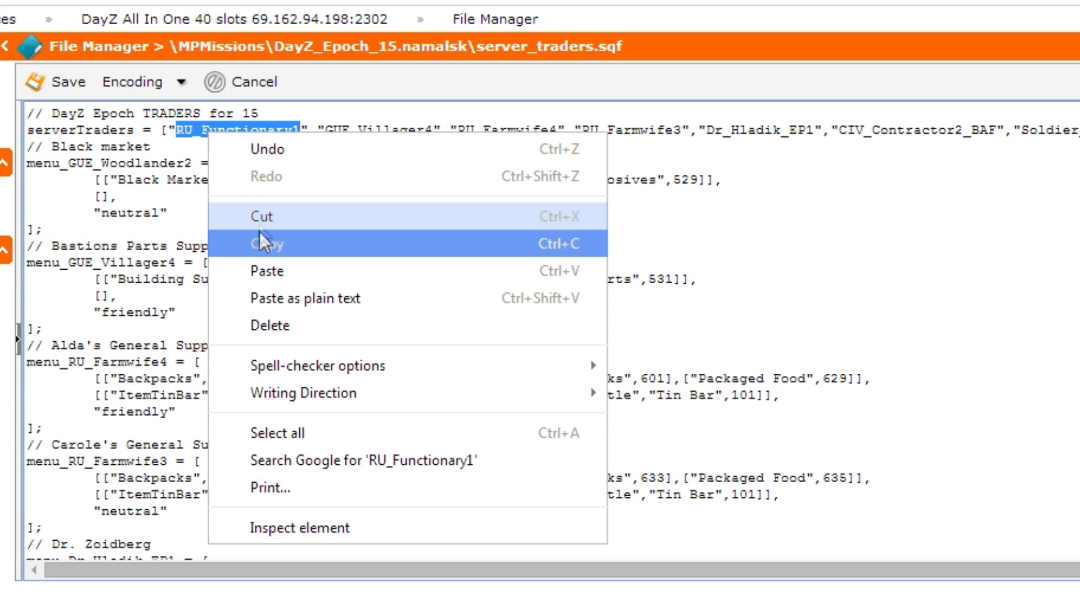
left_click(275, 244)
left_click_drag(68, 163, 194, 164)
right_click(192, 166)
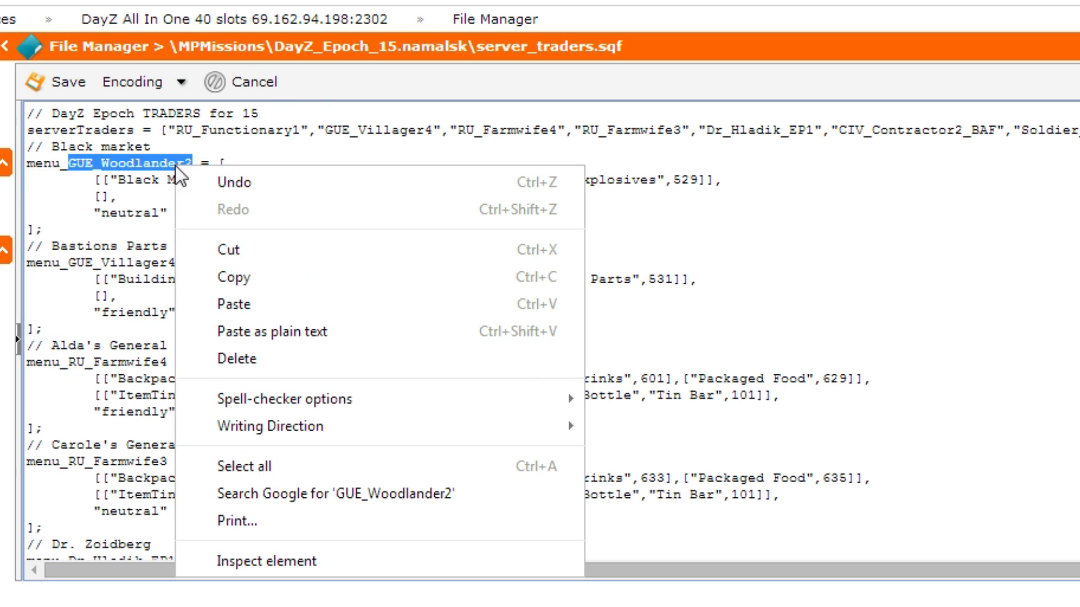
left_click(230, 300)
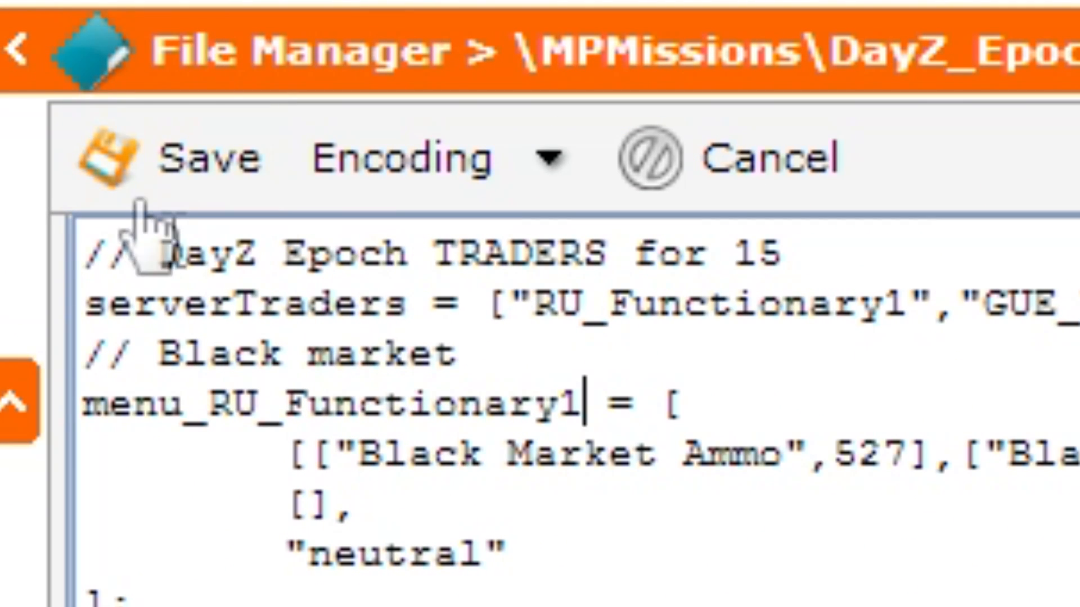
left_click(139, 166)
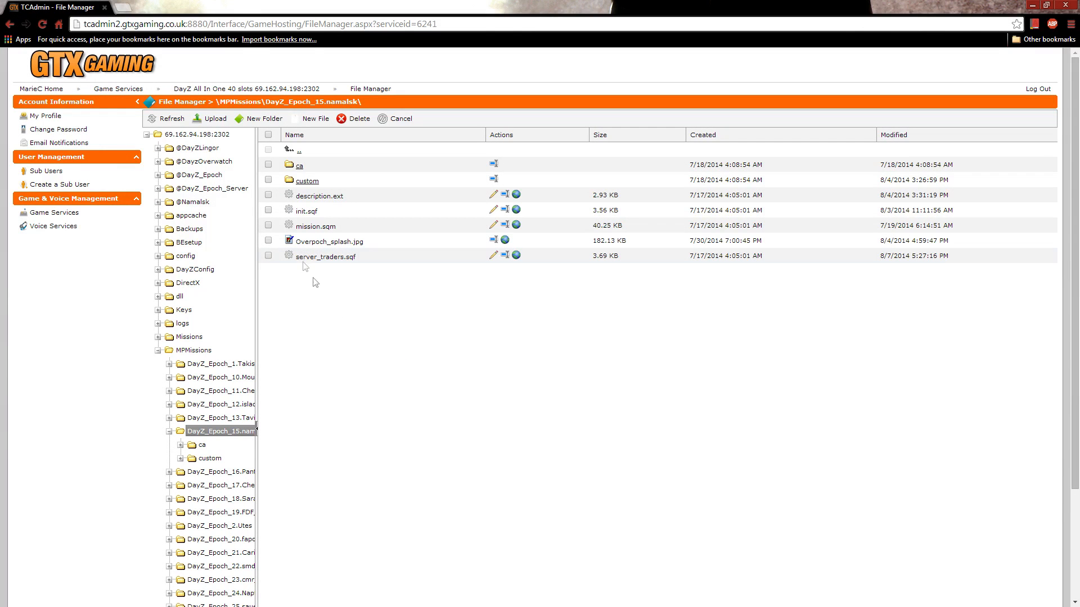
Step: Open mission.sqm from the DayZ_Epoch_15.namalsk folder and set the items count of class Markers to 26
left_click(492, 226)
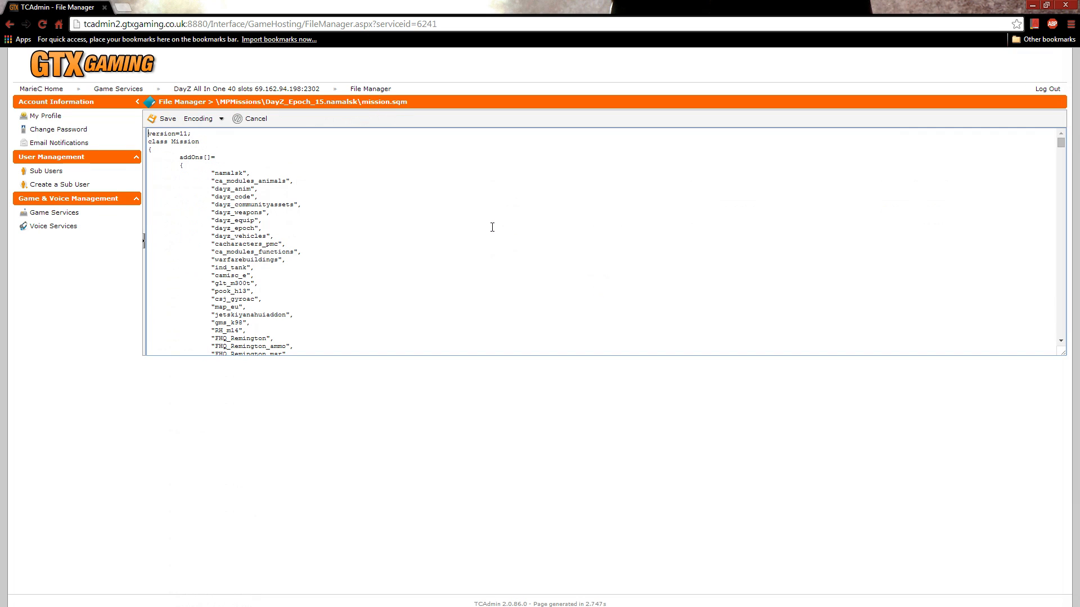
key("ctrl+f")
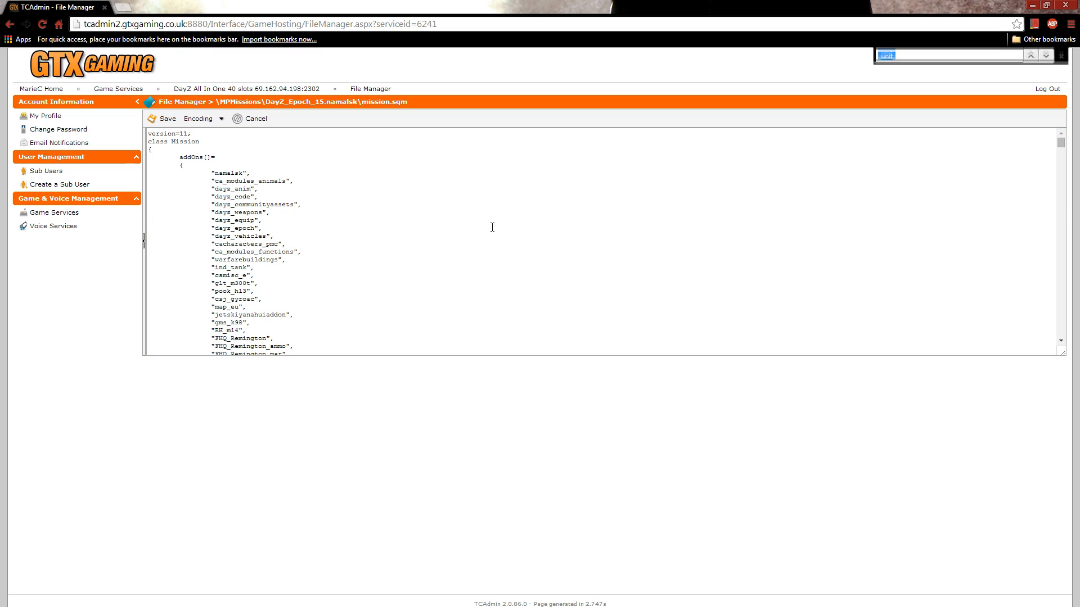
type("class markers")
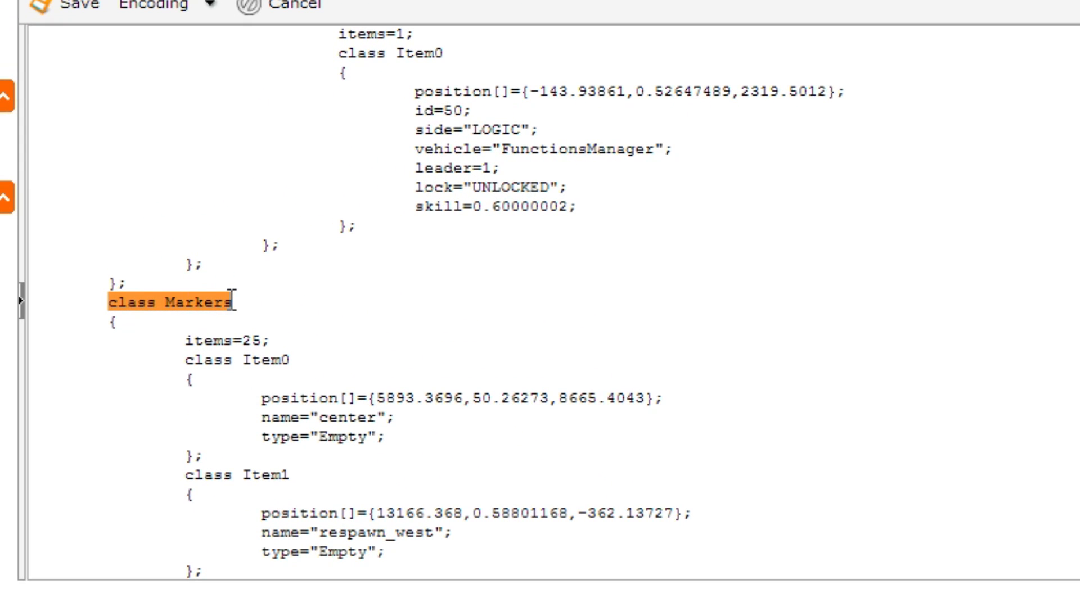
left_click(261, 341)
key("BackSpace")
type("6")
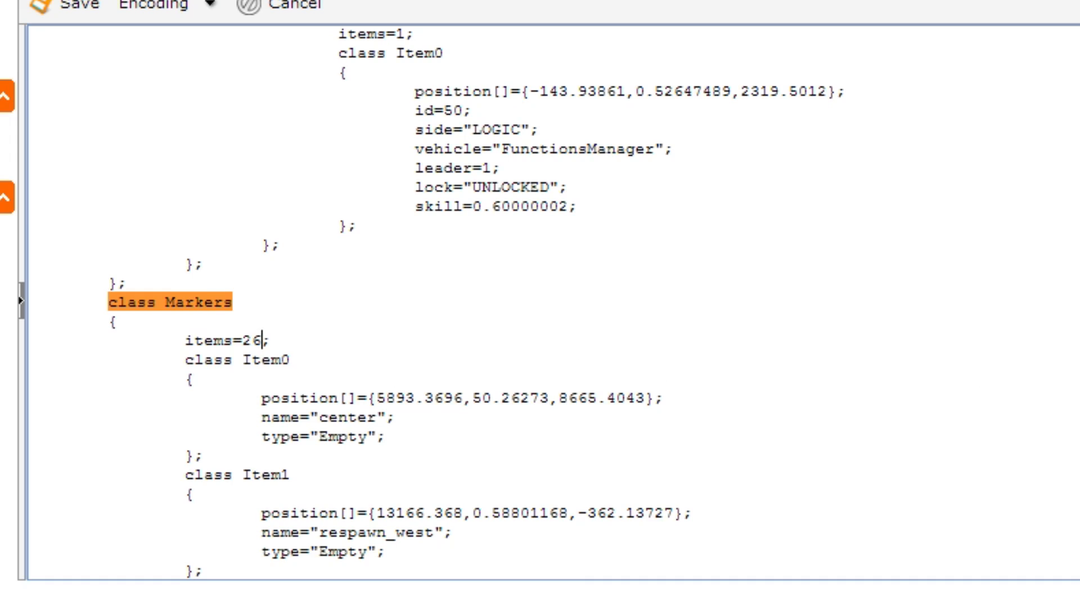
Step: Duplicate the class Item24 marker block directly below itself in mission.sqm and rename the copy Item25
scroll(393, 304, "down", 20)
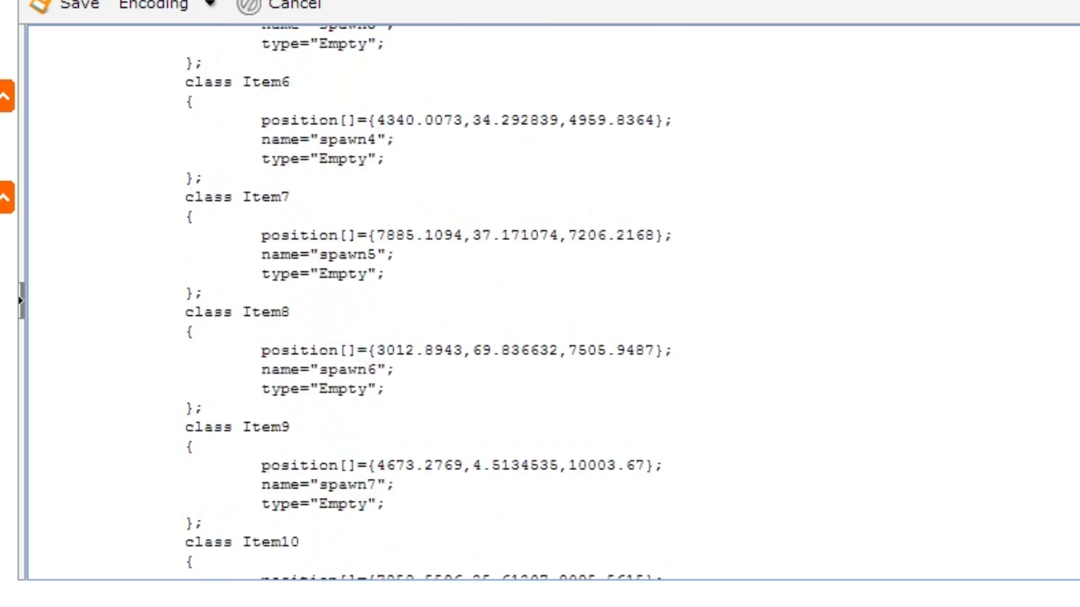
scroll(394, 304, "down", 20)
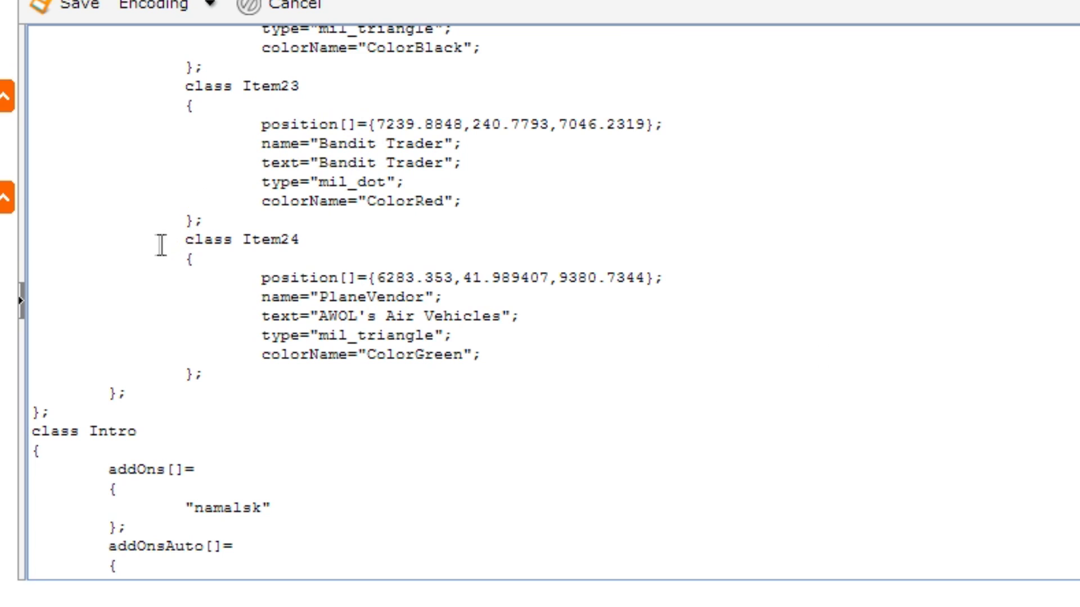
left_click_drag(53, 241, 49, 392)
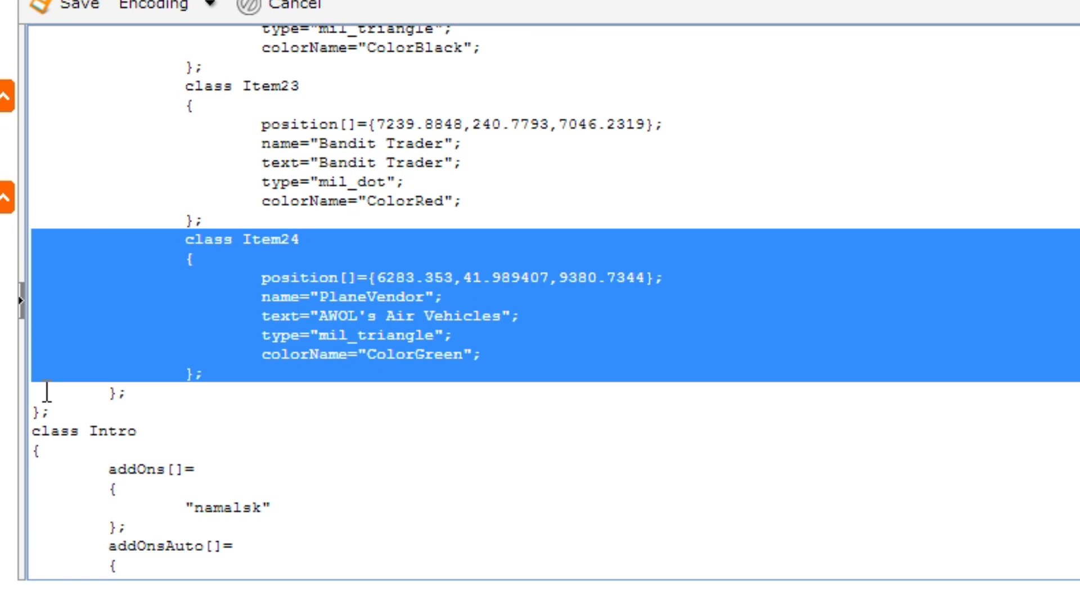
right_click(443, 302)
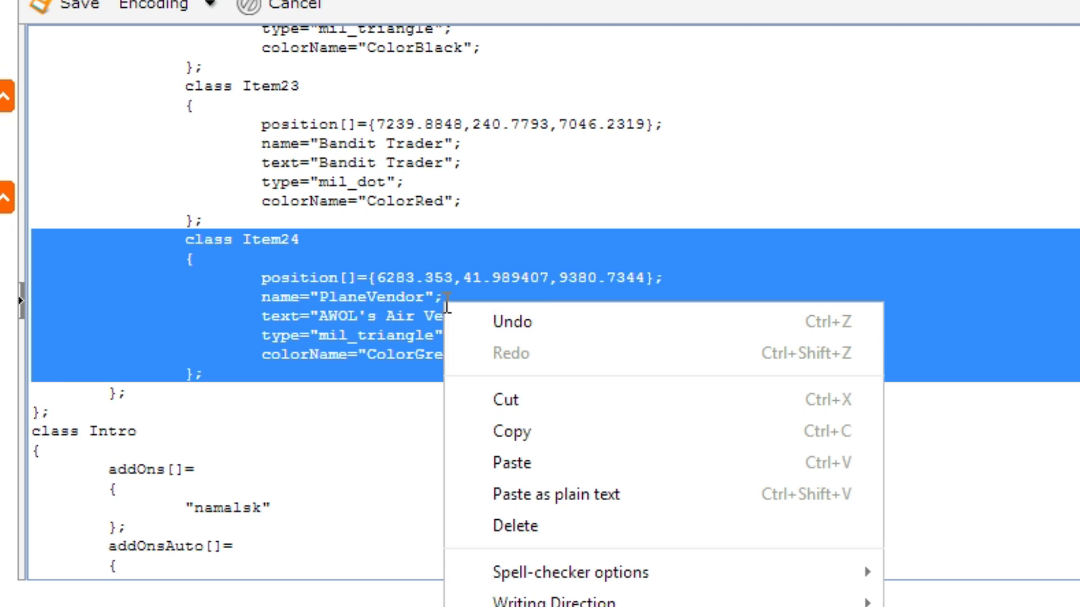
left_click(521, 443)
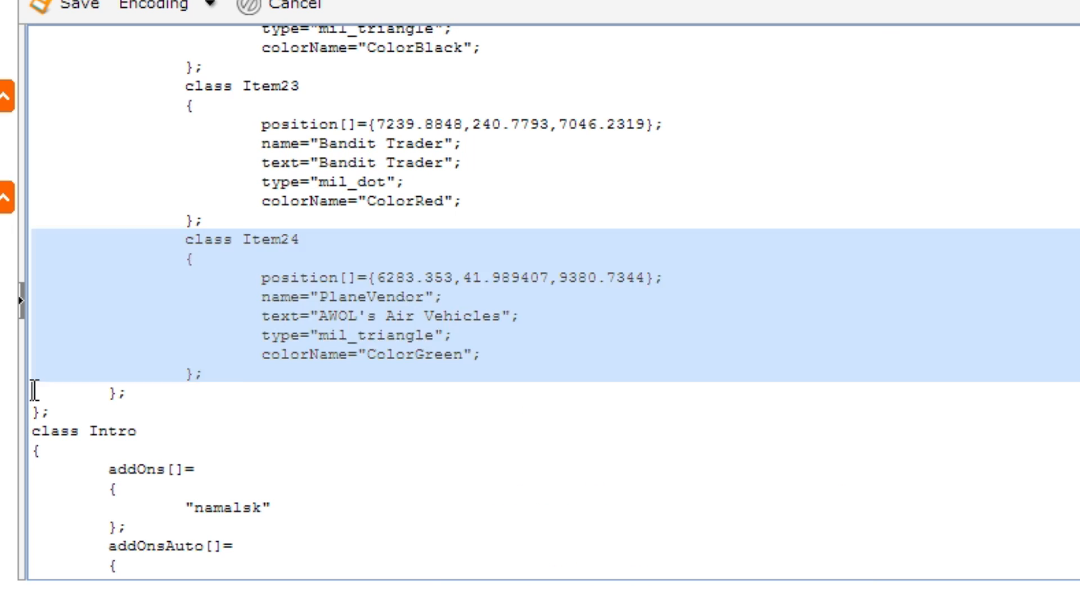
right_click(32, 390)
left_click(175, 566)
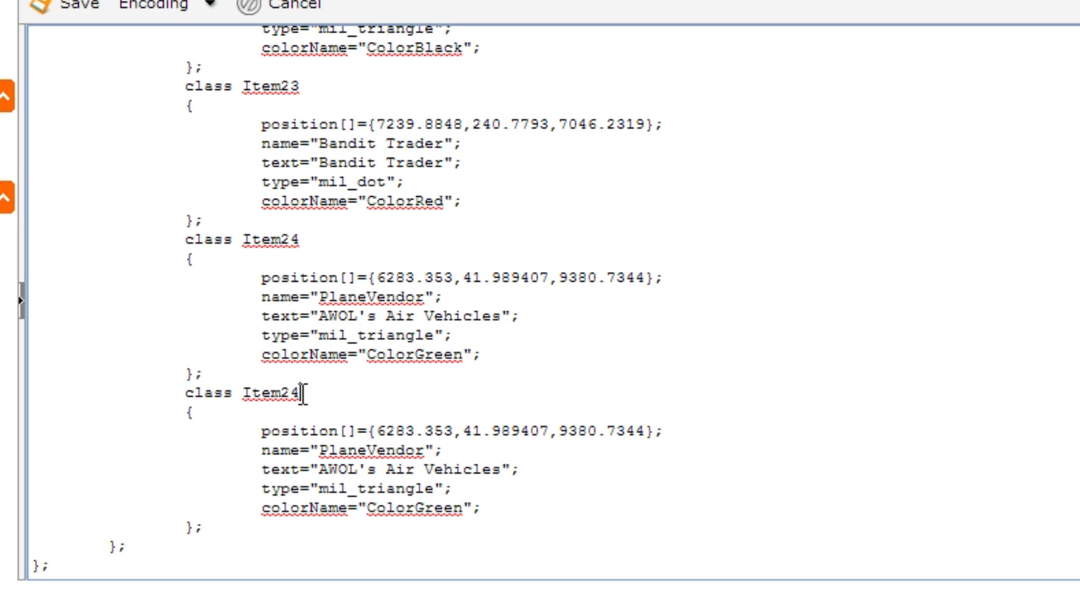
key("BackSpace")
type("5")
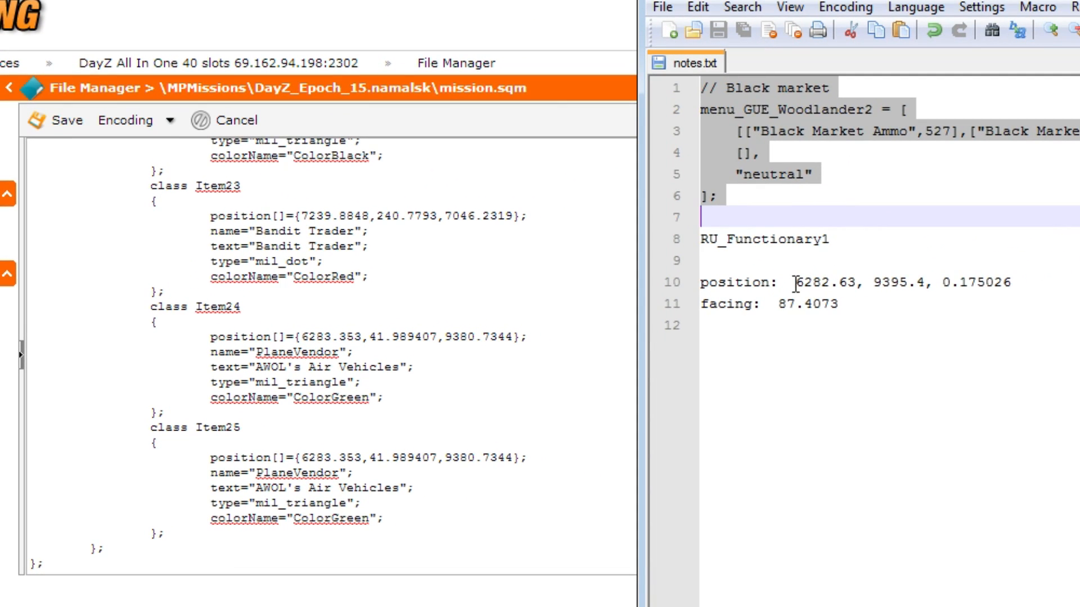
Step: Replace the Item25 position coordinates with 6282.63, 9395.4, 0.175026 copied from notes.txt
left_click_drag(836, 268, 1077, 268)
right_click(1004, 272)
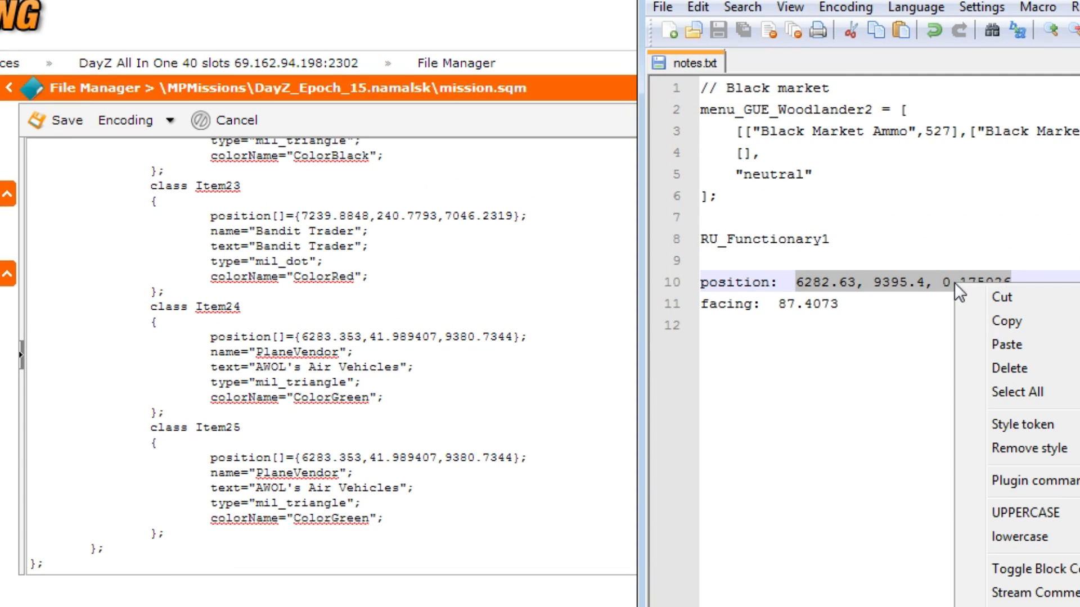
left_click(999, 321)
left_click_drag(302, 457, 513, 457)
right_click(473, 457)
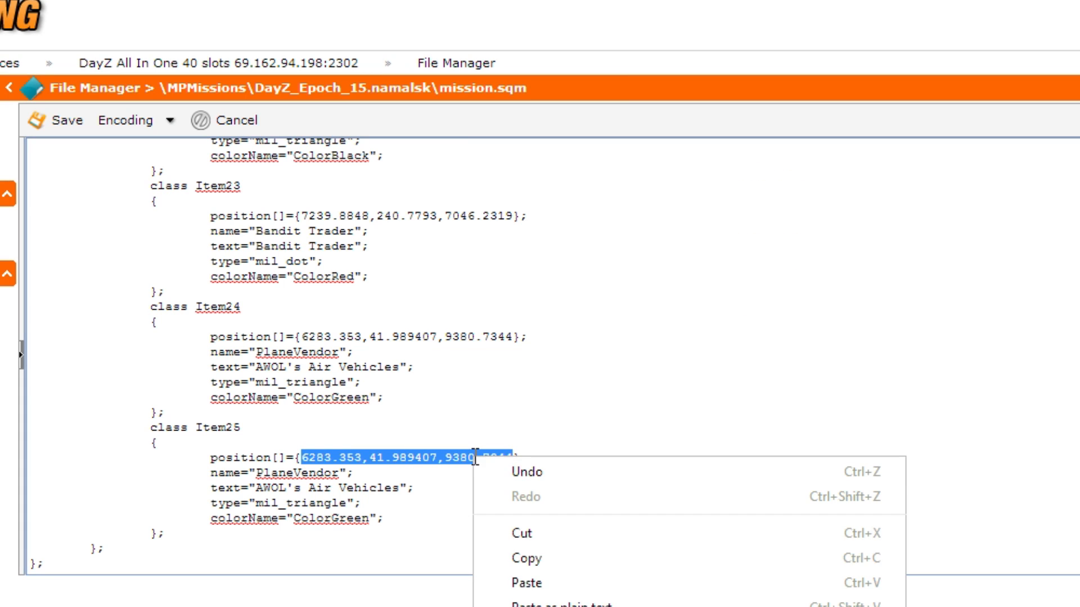
left_click(540, 582)
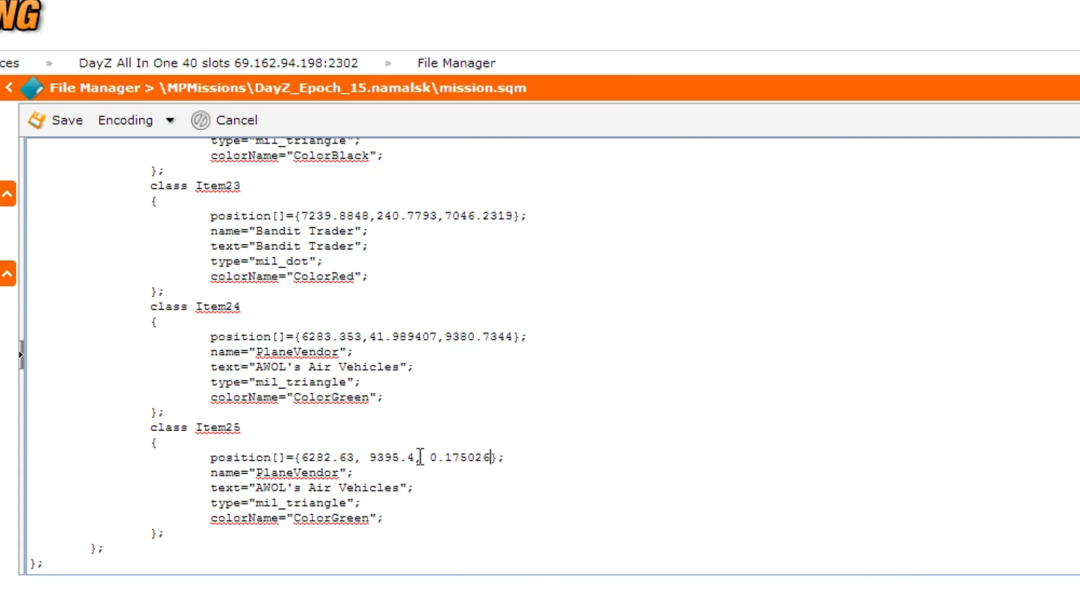
Step: Swap the last two Item25 position values so the coordinates read 6282.63, 0.175026, 9395.4
left_click_drag(369, 457, 417, 458)
right_click(393, 458)
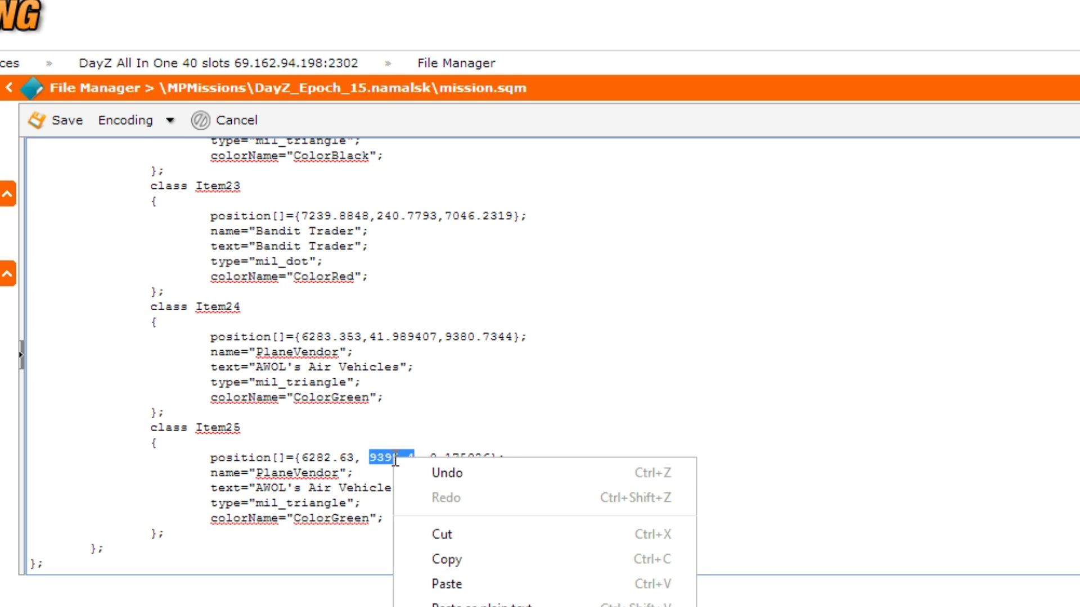
left_click(441, 535)
left_click(444, 458)
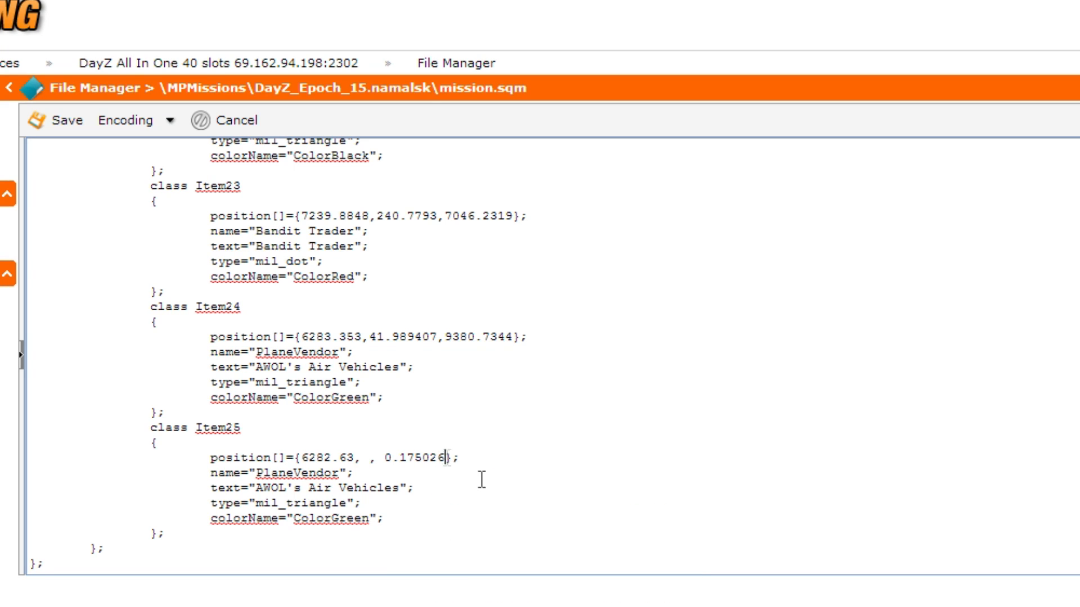
type(",")
right_click(462, 458)
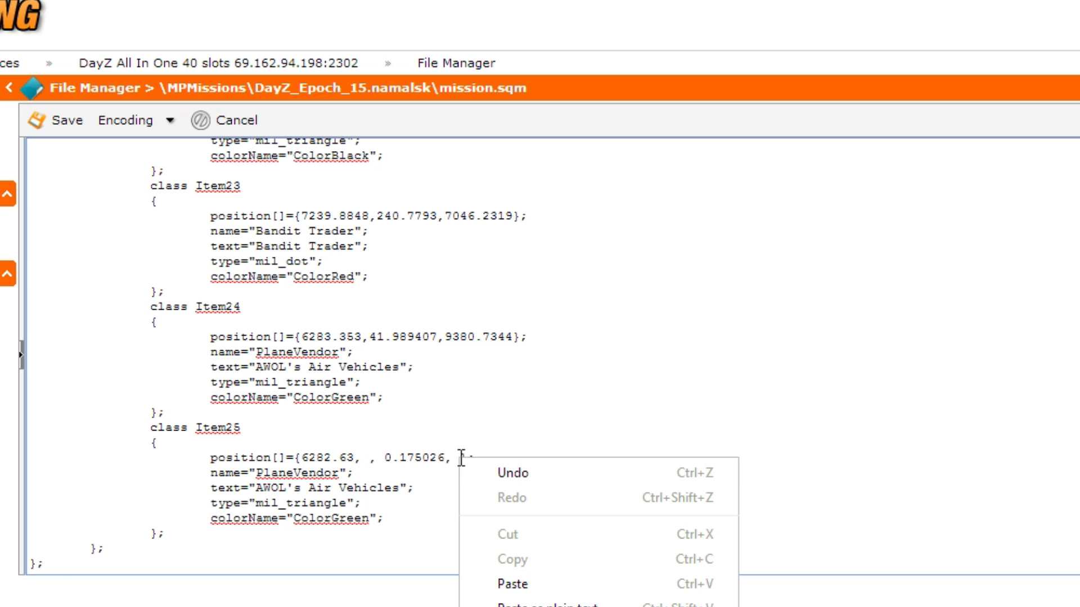
left_click(517, 583)
left_click(379, 460)
key("BackSpace")
key("BackSpace")
left_click_drag(369, 458, 489, 473)
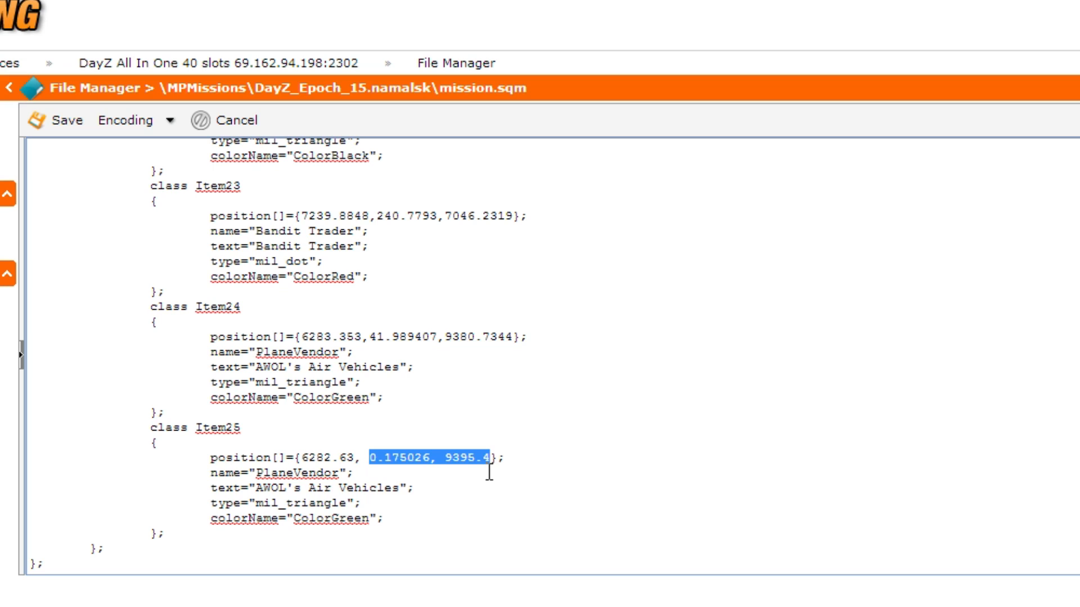
Step: Set the Item25 marker's name to BlackMarketVendor and its text to Black Market
double_click(312, 473)
type("BlackMarketVendor")
left_click_drag(256, 488, 401, 486)
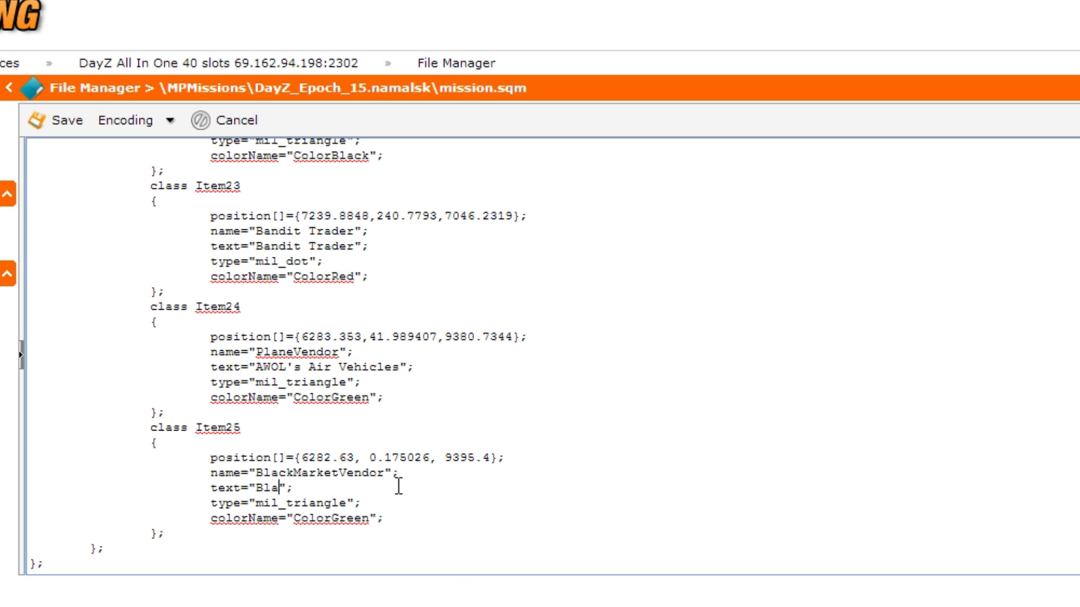
type("Market")
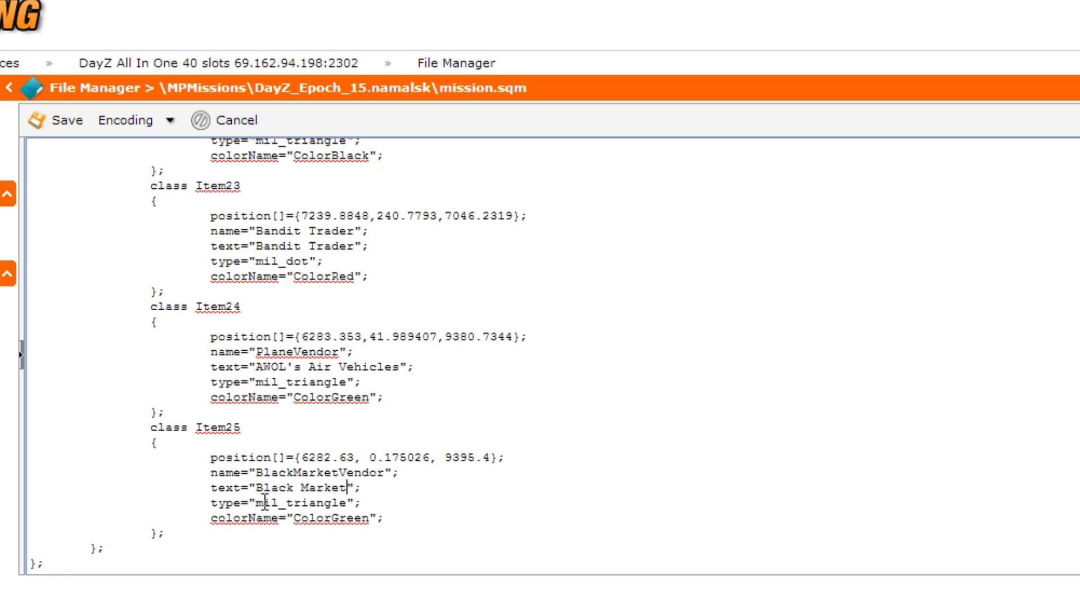
Step: Change the Item25 marker's colorName to ColorBlack and save mission.sqm
double_click(294, 502)
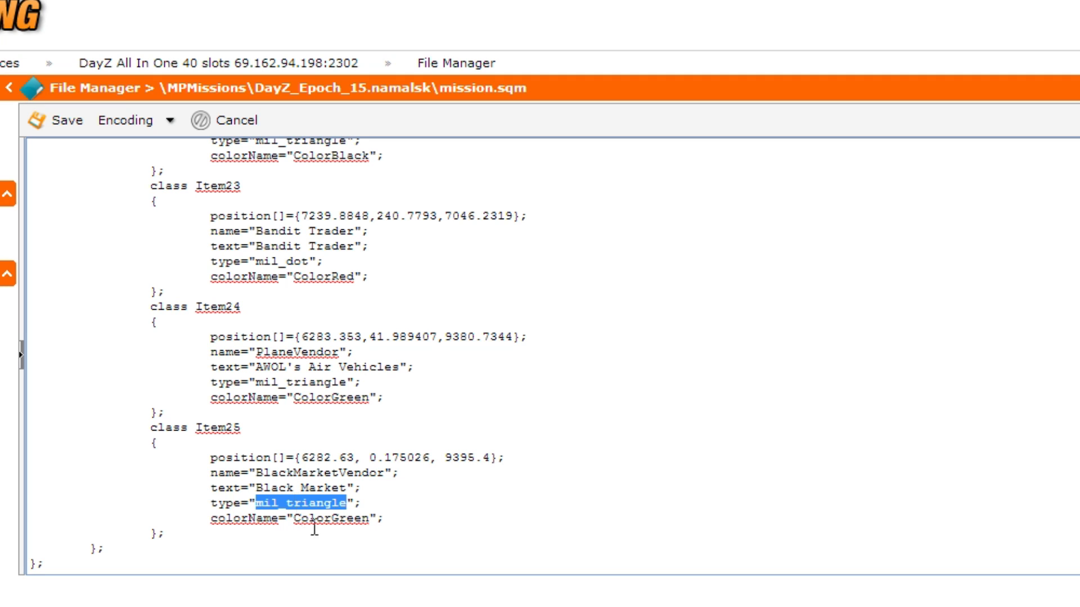
left_click_drag(332, 518, 369, 522)
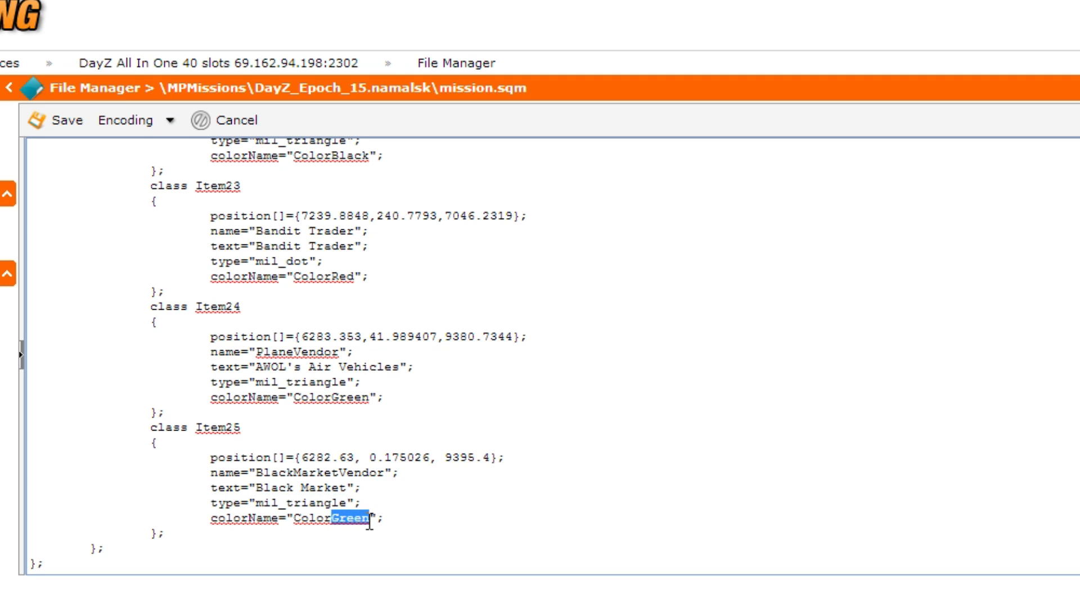
type("Black")
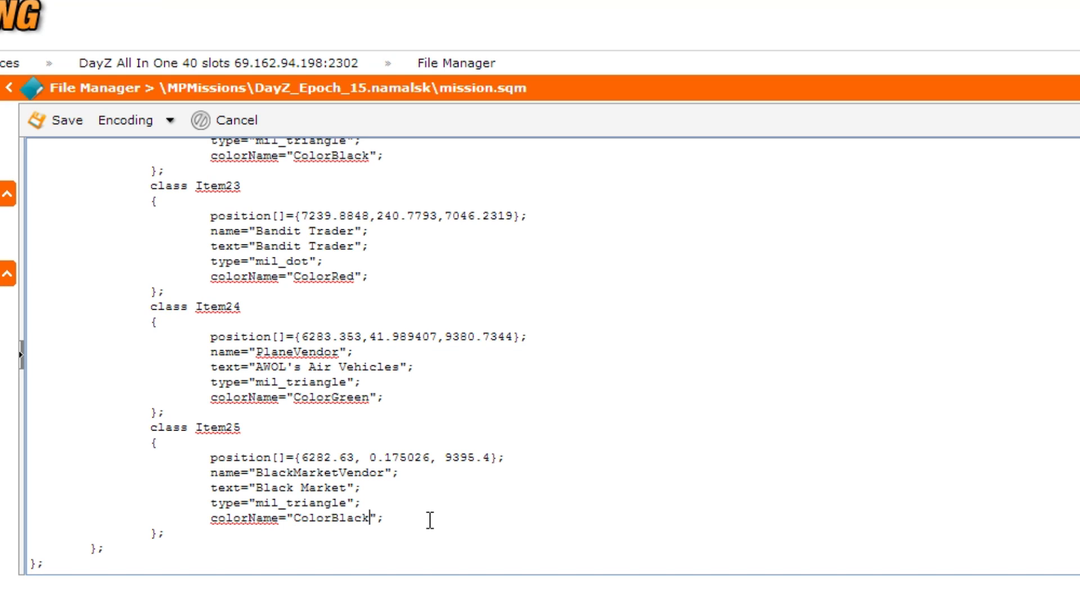
left_click(63, 121)
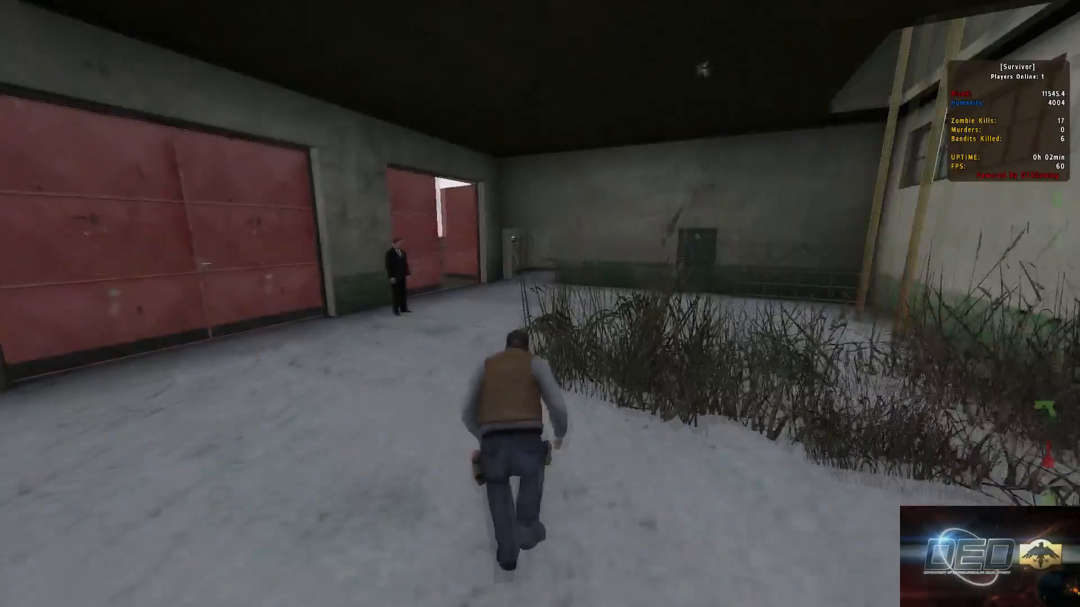
Step: Switch to the DayZ game, open the suited trader's Trader Menu and examine the Black Market Weapons items
key("w")
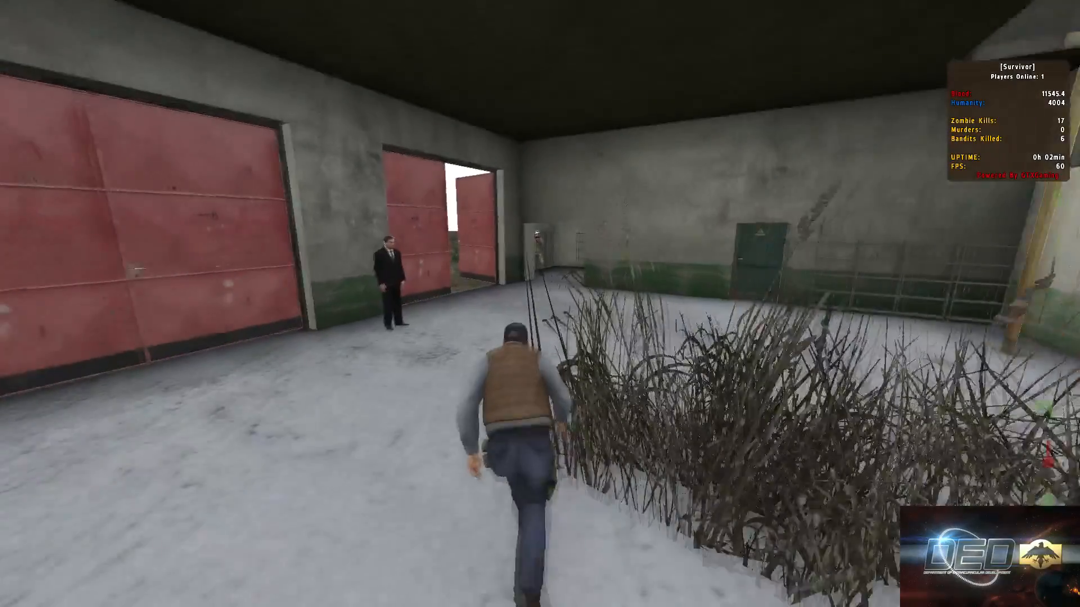
key("w")
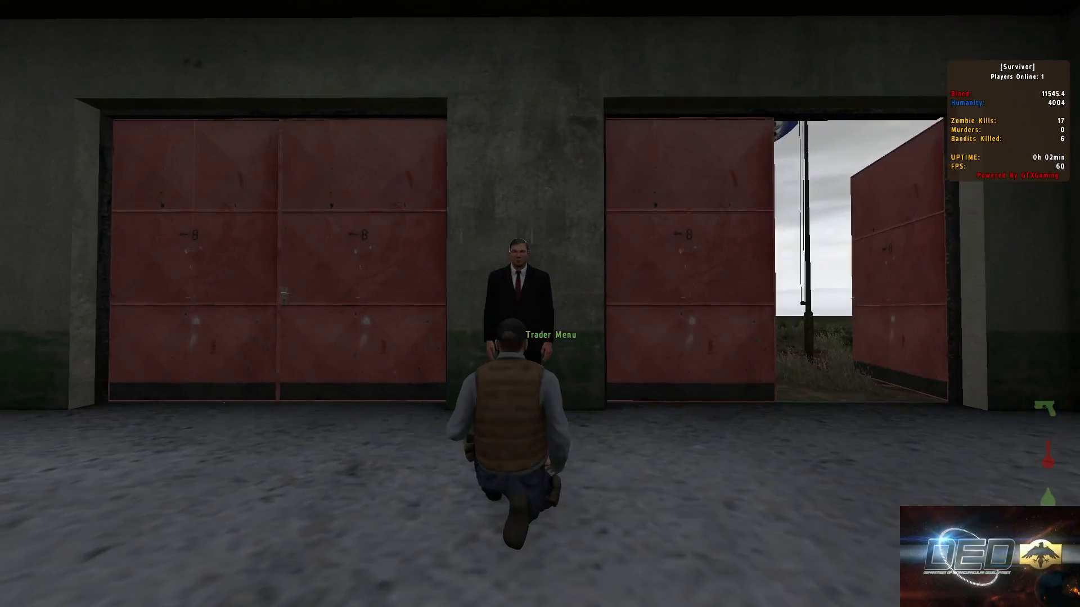
scroll(540, 303, "down", 1)
middle_click(540, 303)
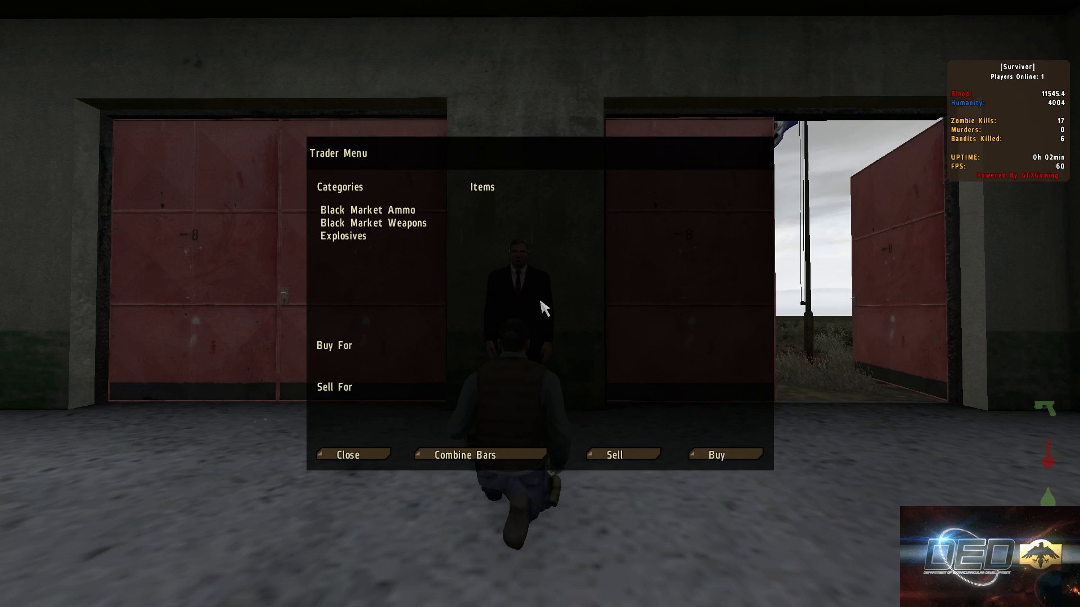
left_click(391, 224)
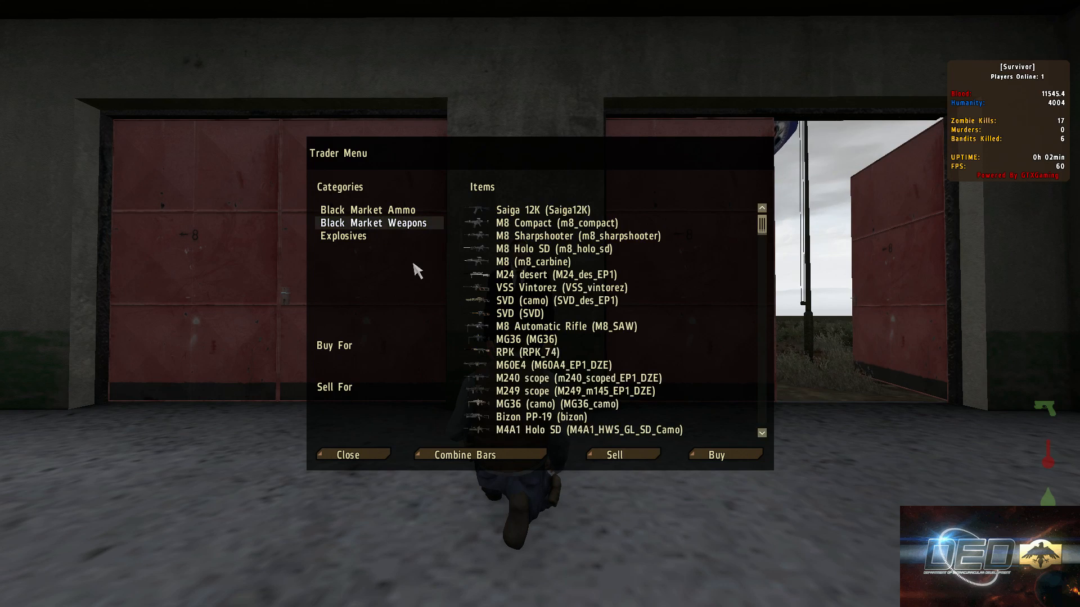
scroll(591, 329, "down", 7)
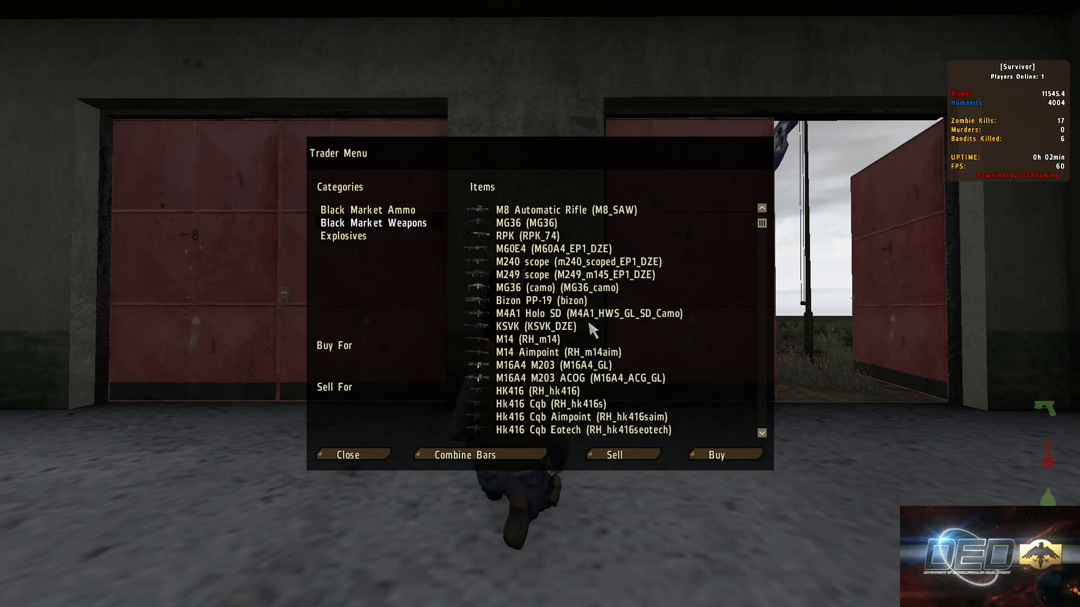
scroll(590, 329, "down", 4)
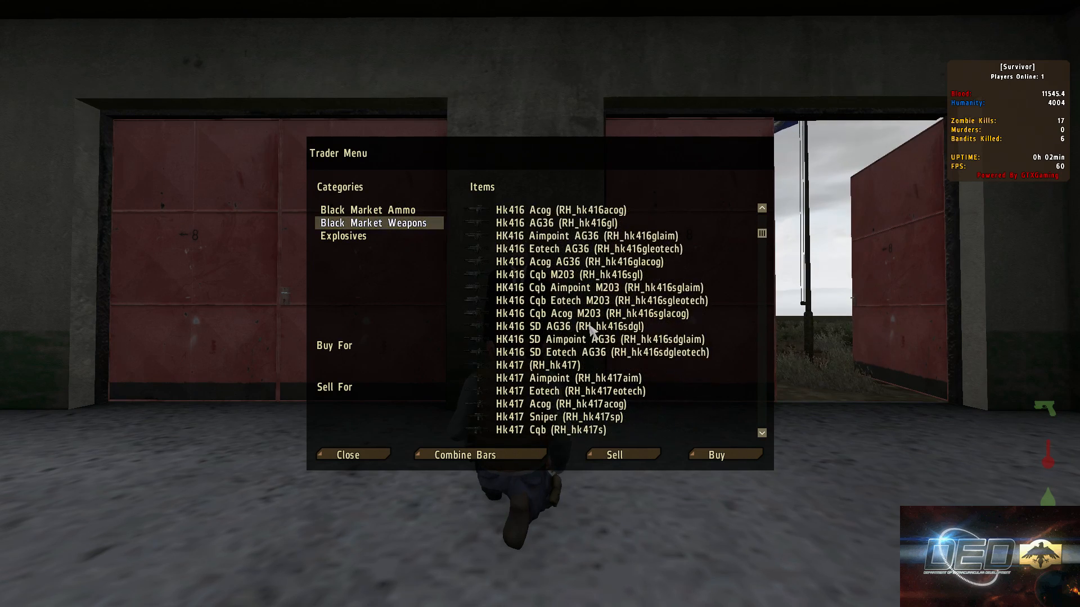